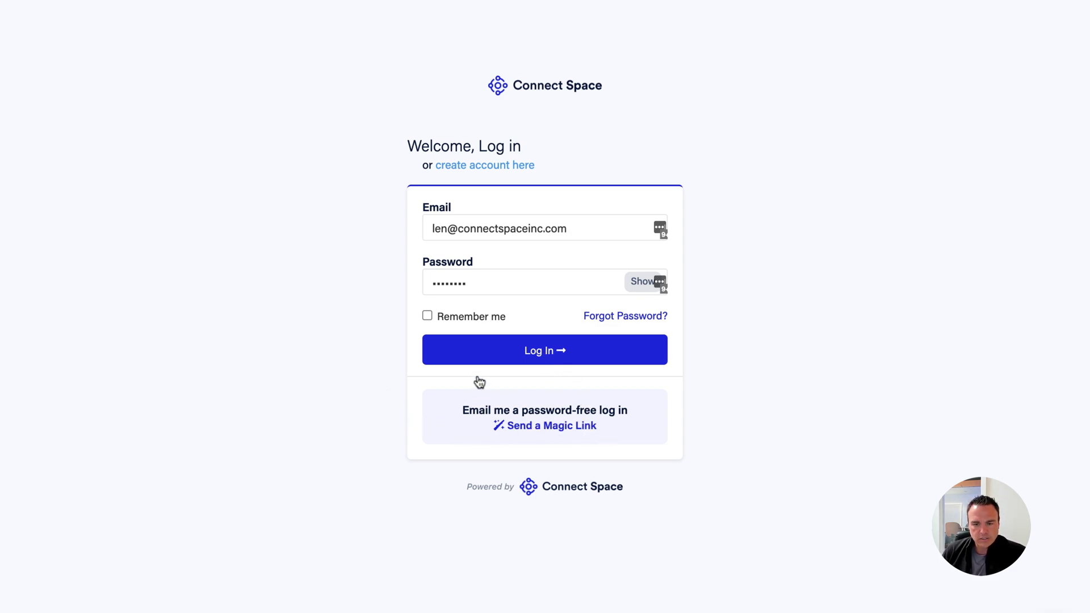
Step: View the magic link login option, return to password login and log in to the account
left_click(554, 424)
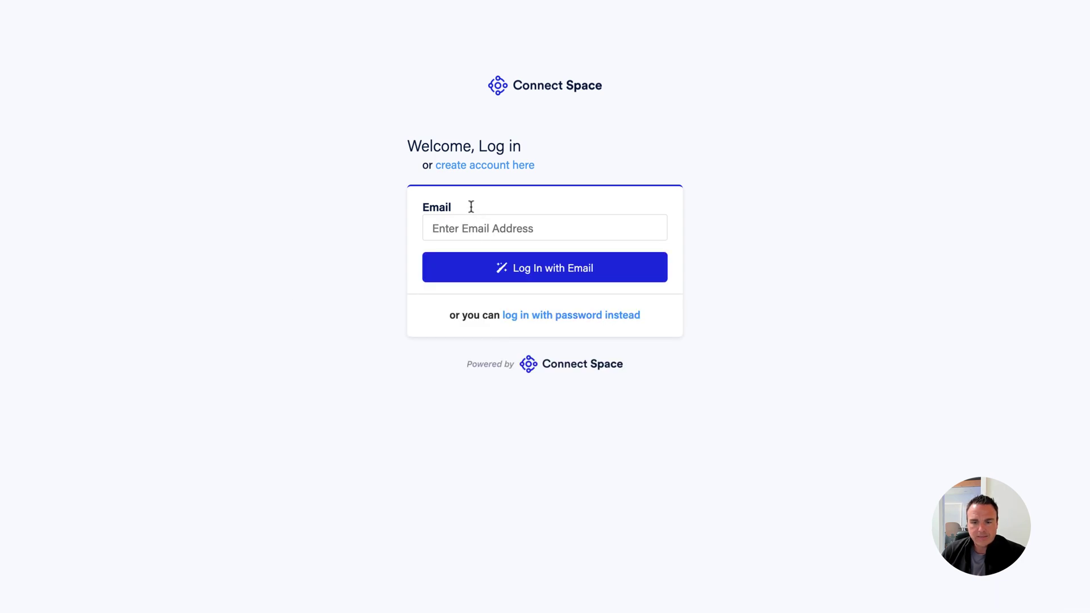
left_click(569, 316)
left_click(555, 351)
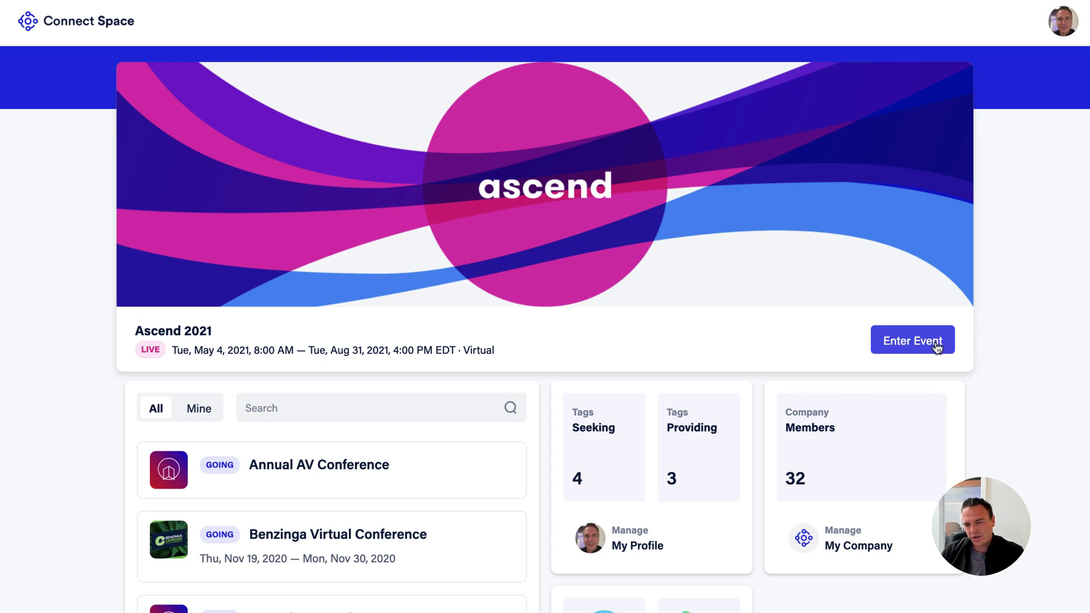
Step: Enter the Ascend 2021 event and look through the lobby's workshop description and forms
scroll(702, 460, "down", 3)
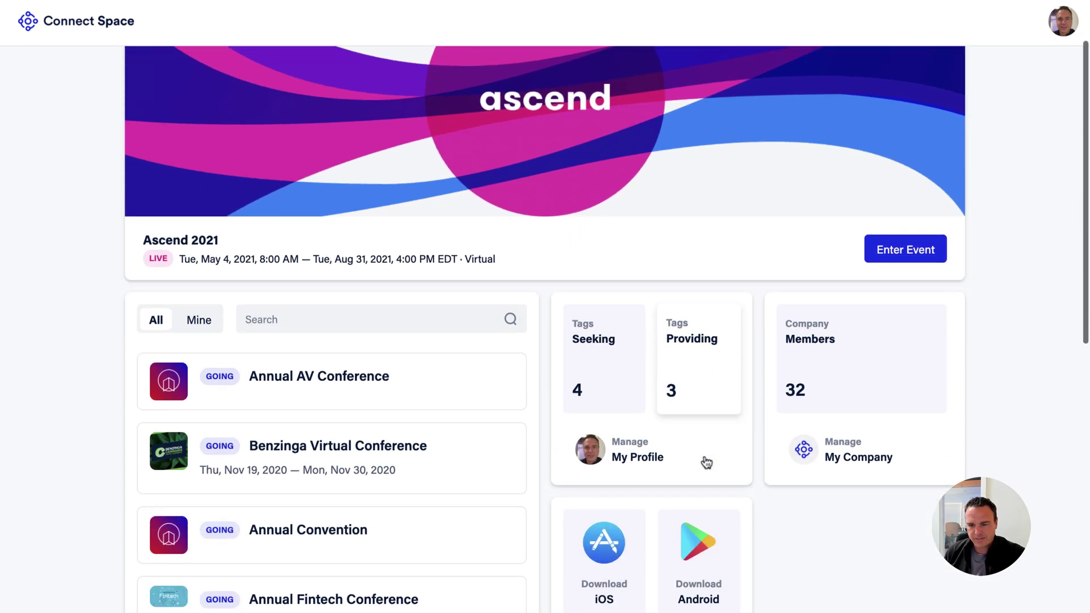
left_click(515, 221)
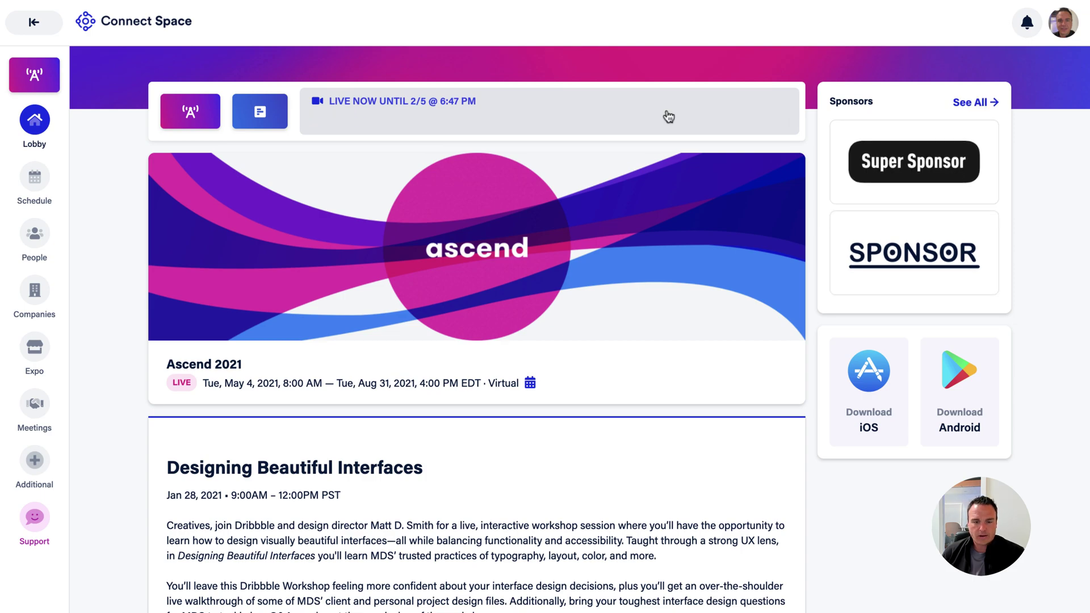
scroll(401, 312, "down", 4)
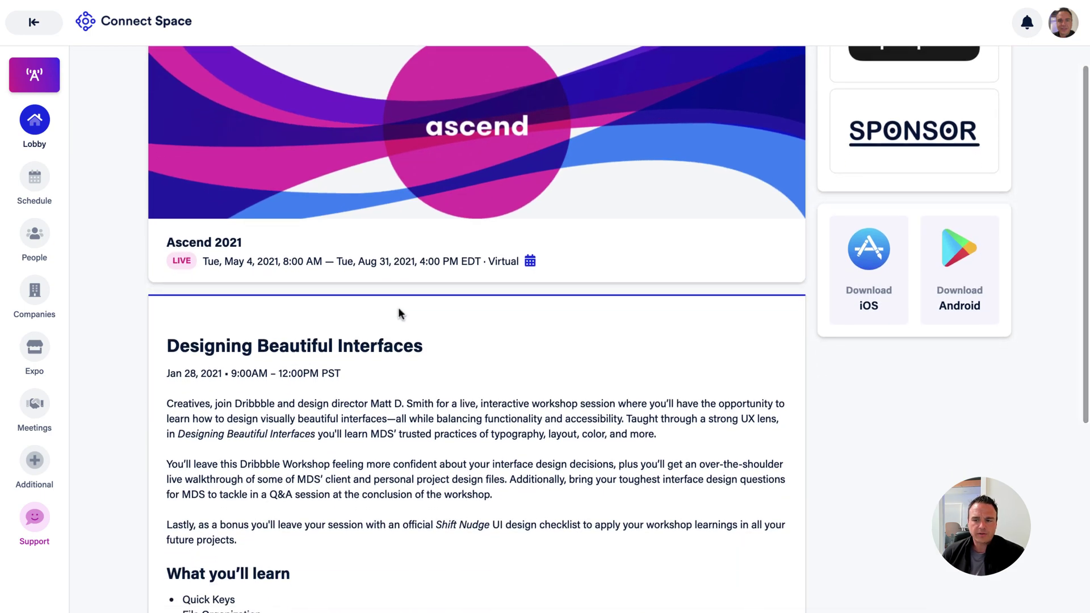
scroll(392, 312, "down", 5)
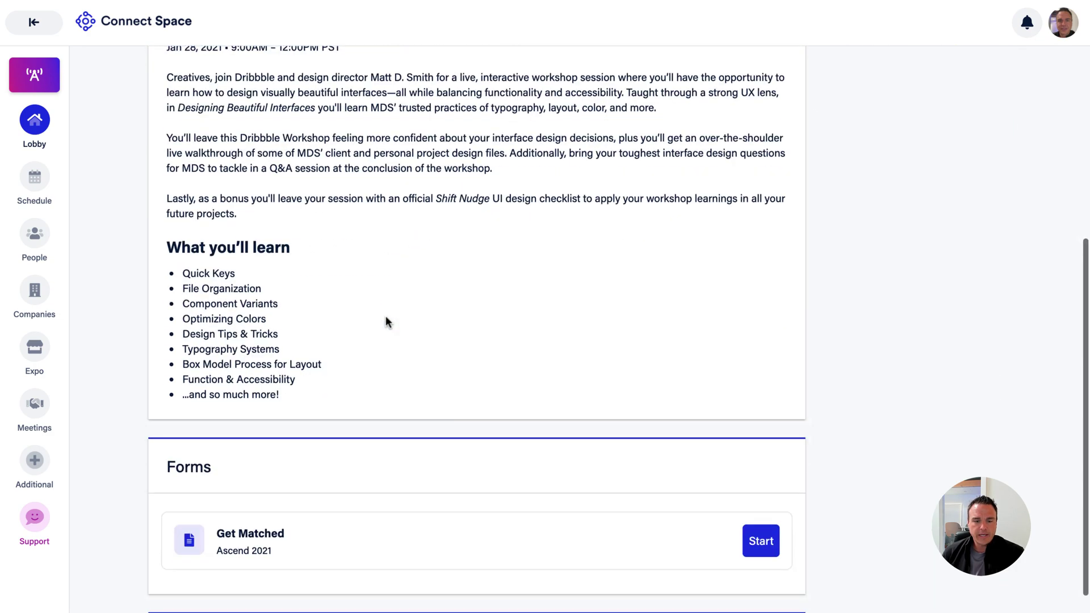
scroll(386, 488, "down", 2)
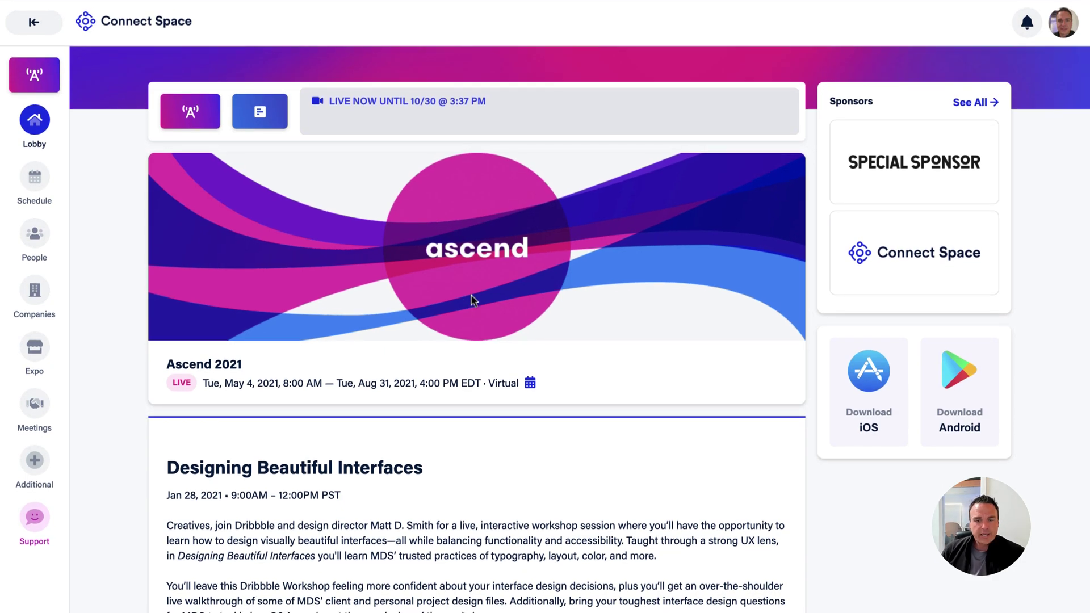
Step: Examine the event's list of live, upcoming and past livestreams from both the lobby and the main navigation, closing it each time
left_click(188, 113)
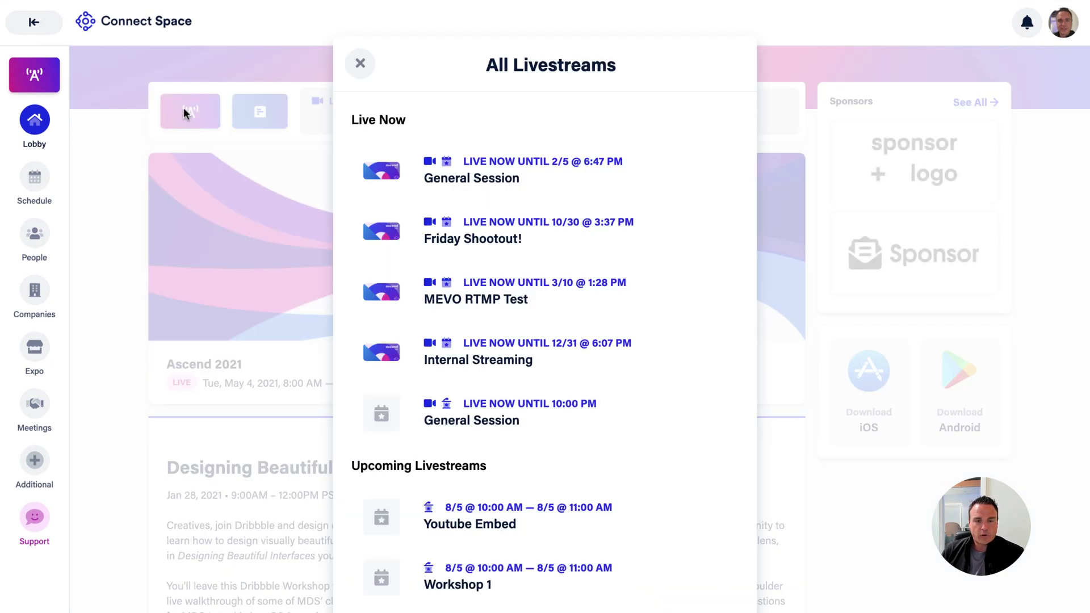
scroll(505, 246, "down", 3)
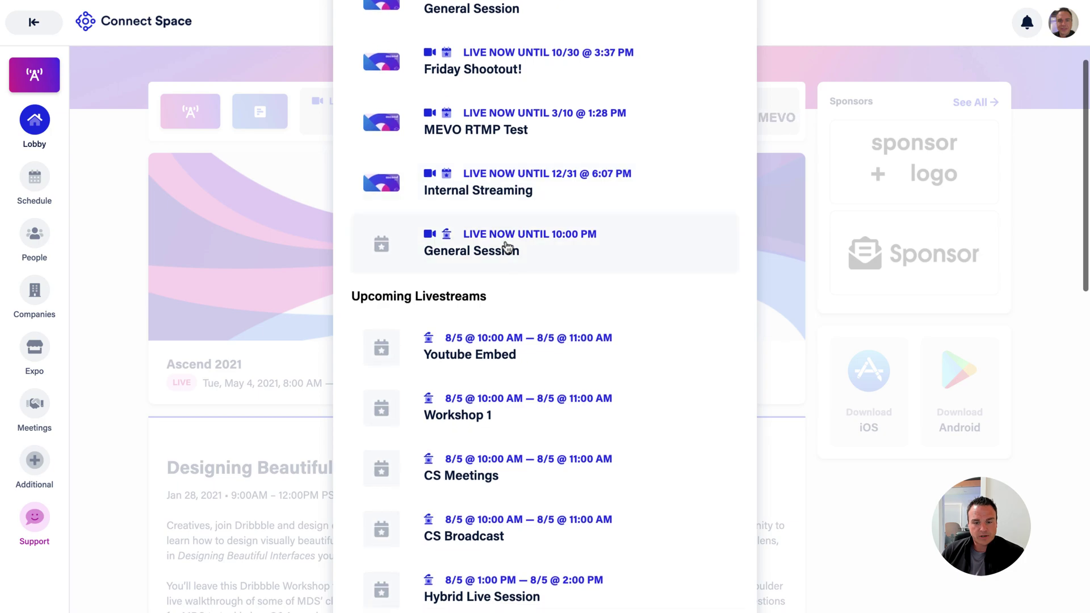
scroll(555, 467, "down", 7)
scroll(547, 437, "down", 9)
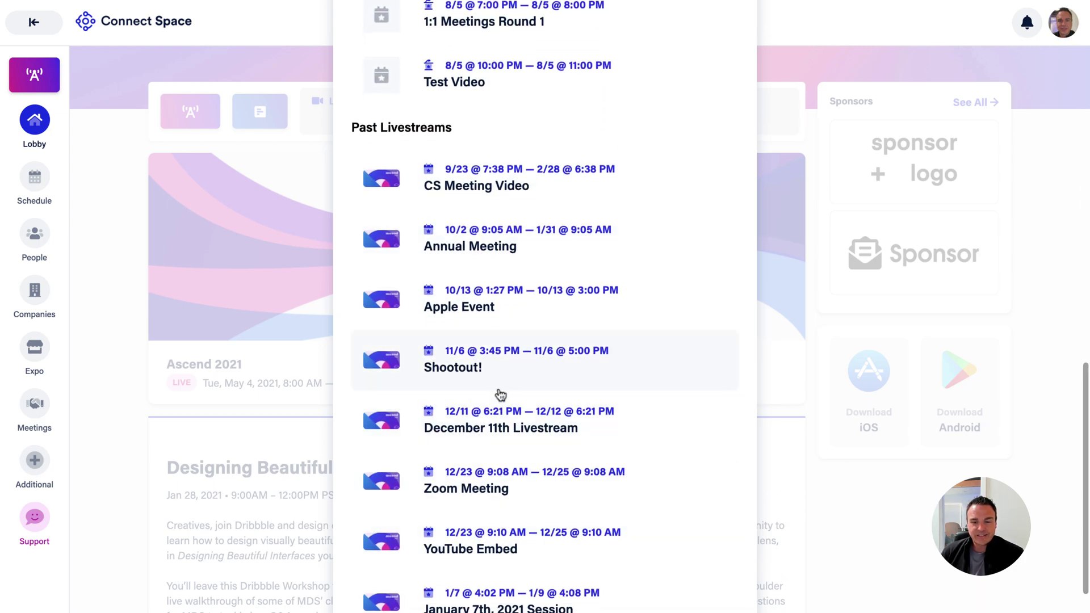
scroll(505, 392, "up", 19)
left_click(359, 63)
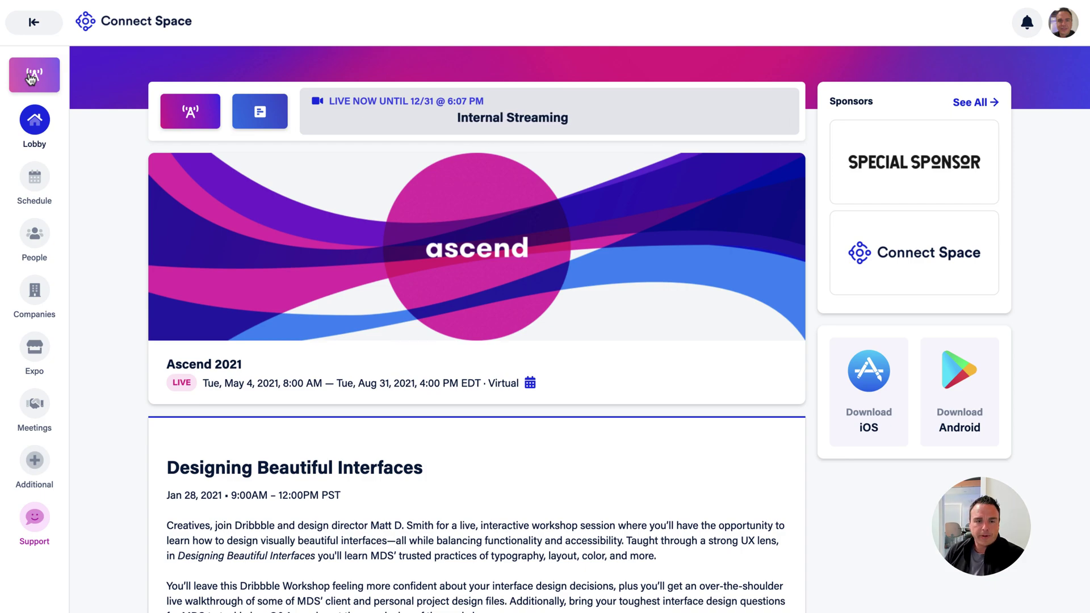
left_click(31, 78)
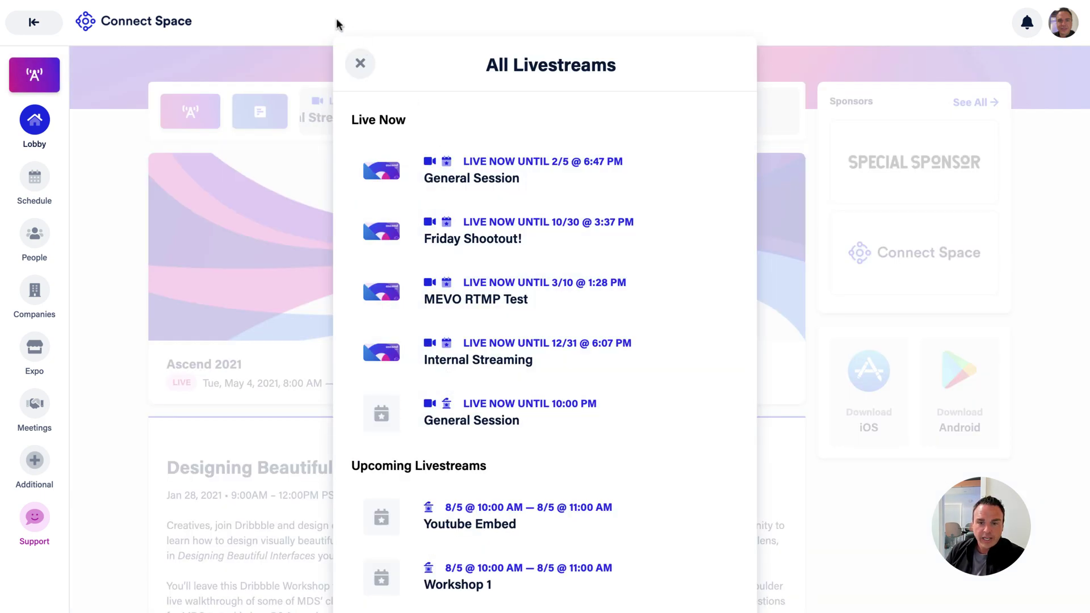
left_click(360, 63)
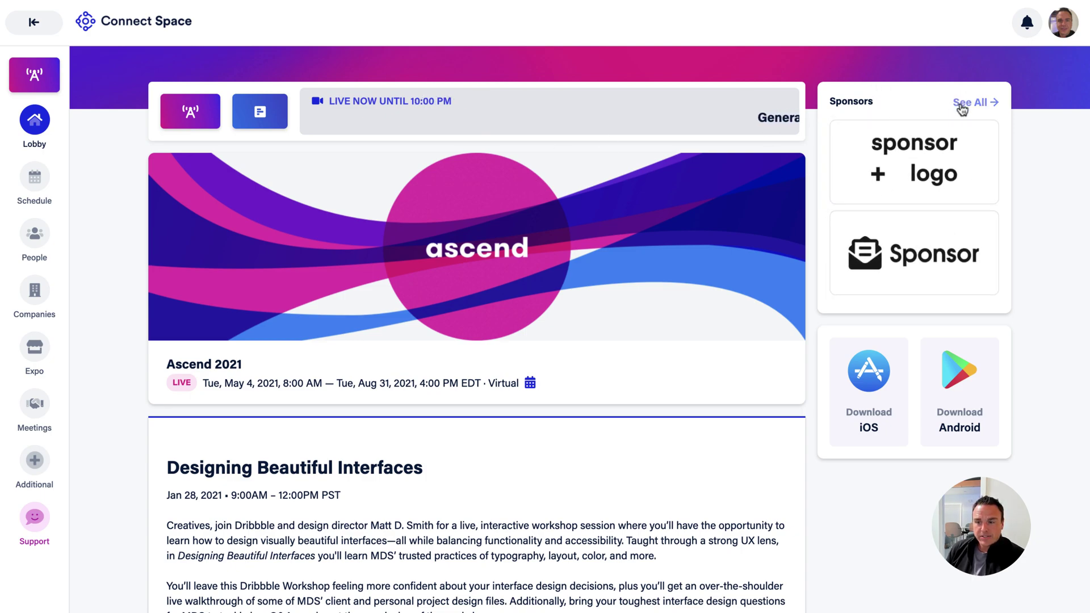
Step: View all event sponsors, open the Connect Space sponsor page and return to the lobby
left_click(963, 104)
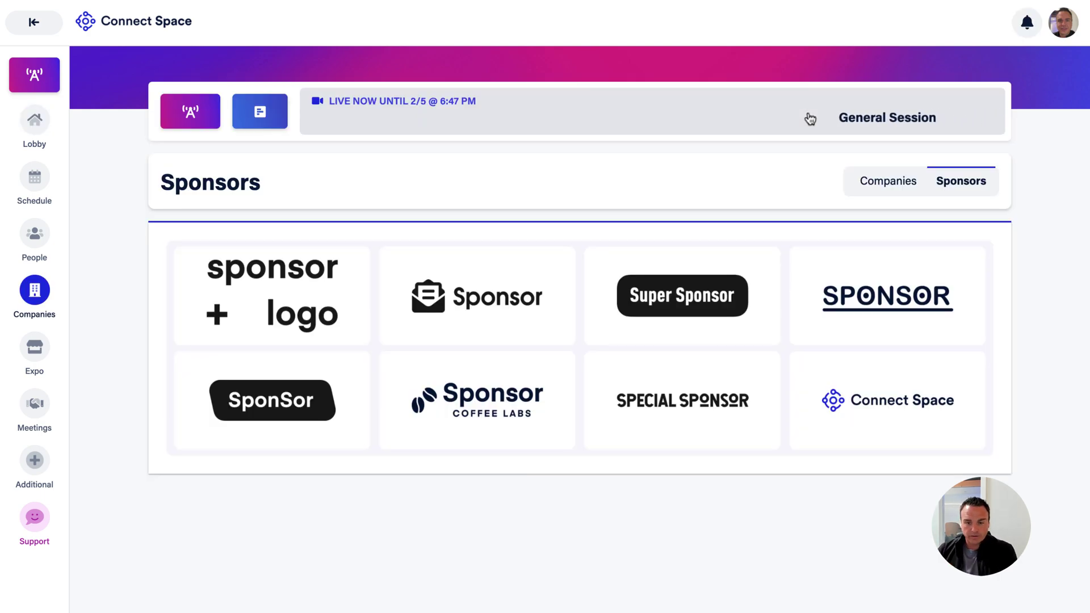
left_click(906, 393)
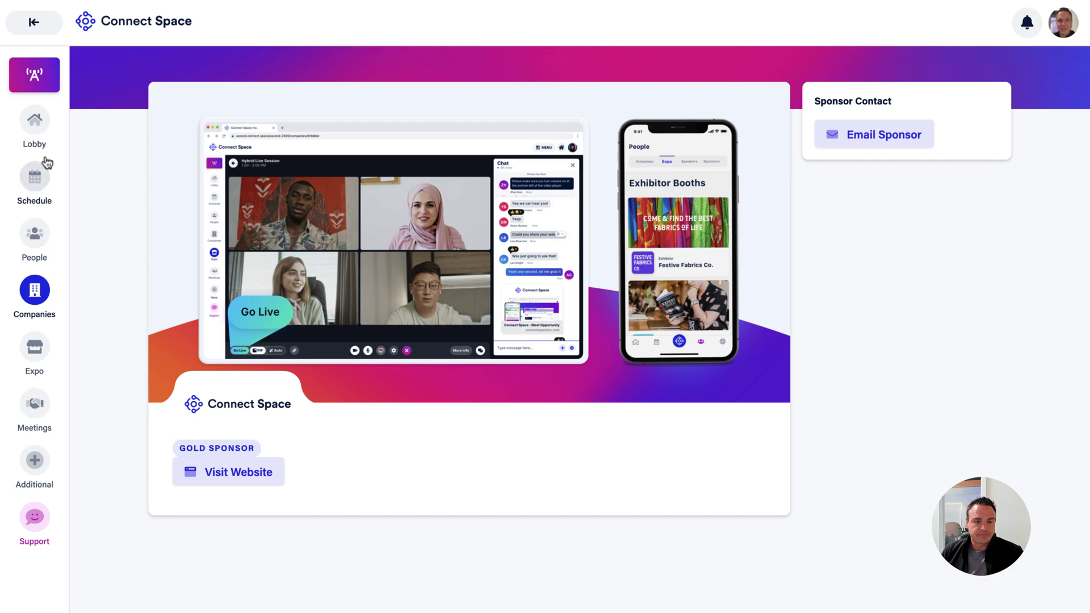
left_click(51, 126)
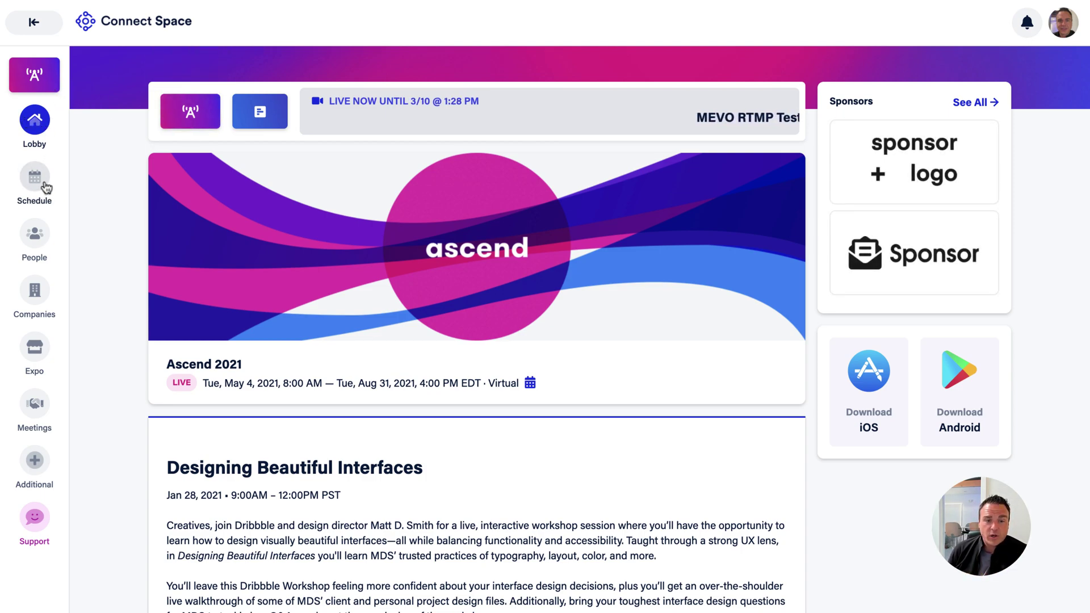
Step: Open the event schedule and expand the CS Meetings session's additional info, checking its calendar option
left_click(46, 188)
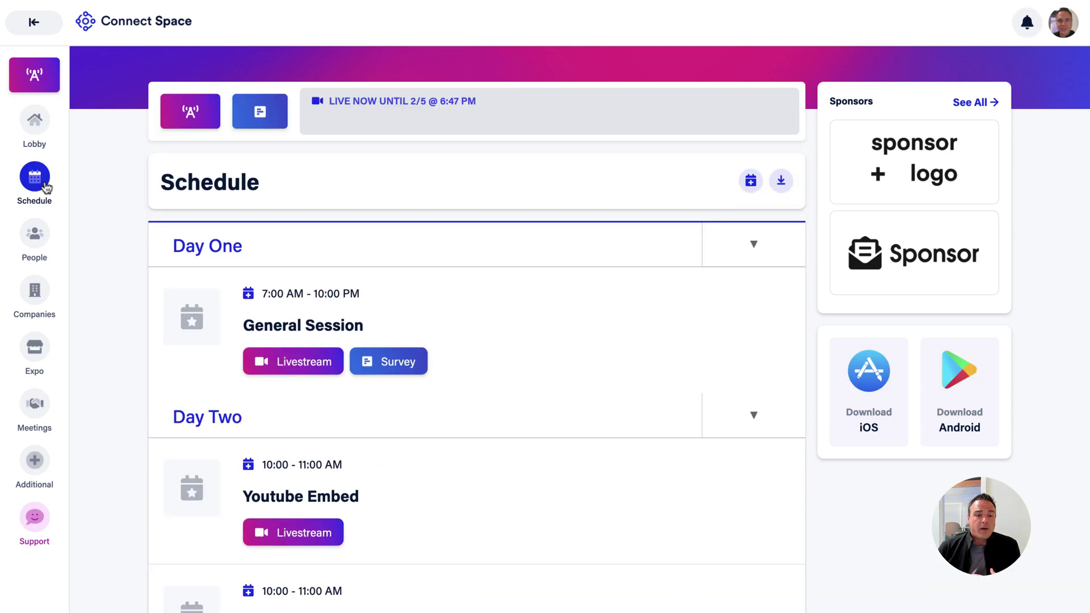
scroll(706, 332, "down", 1)
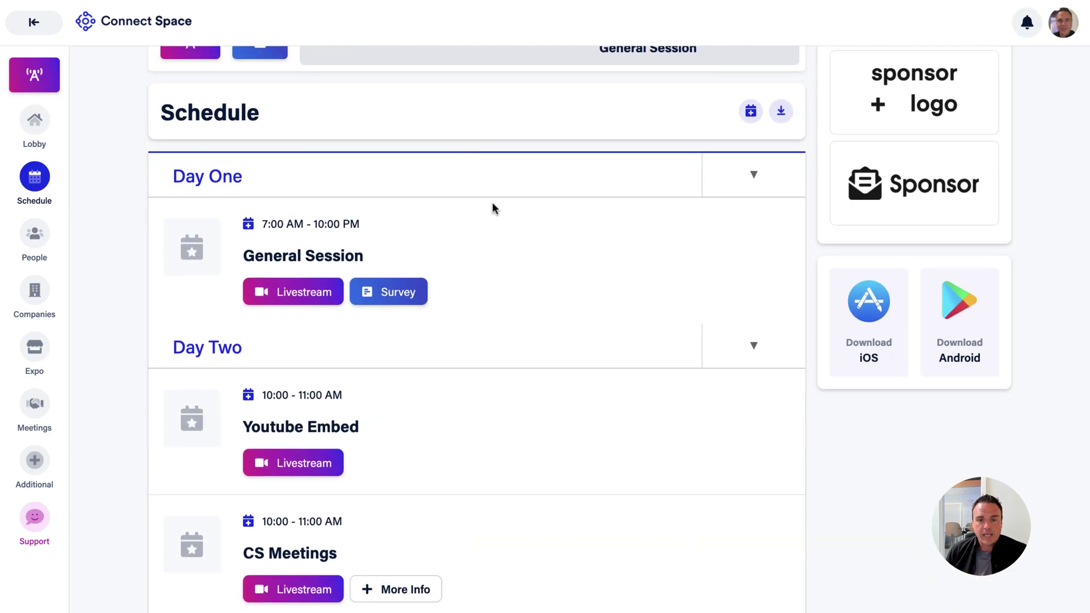
scroll(565, 329, "down", 1)
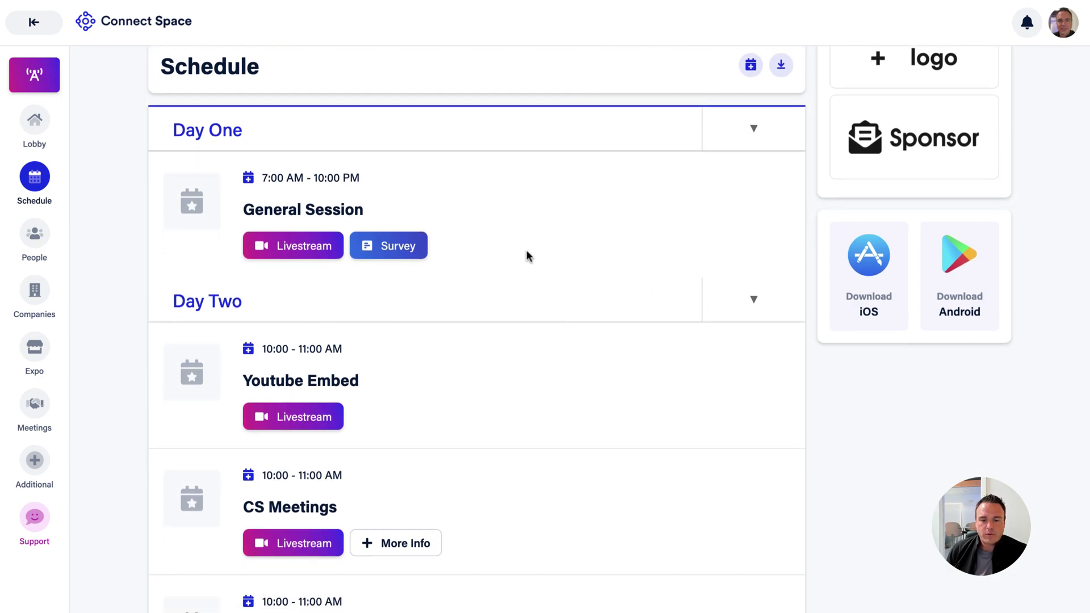
scroll(522, 258, "down", 5)
left_click(395, 311)
scroll(432, 295, "down", 3)
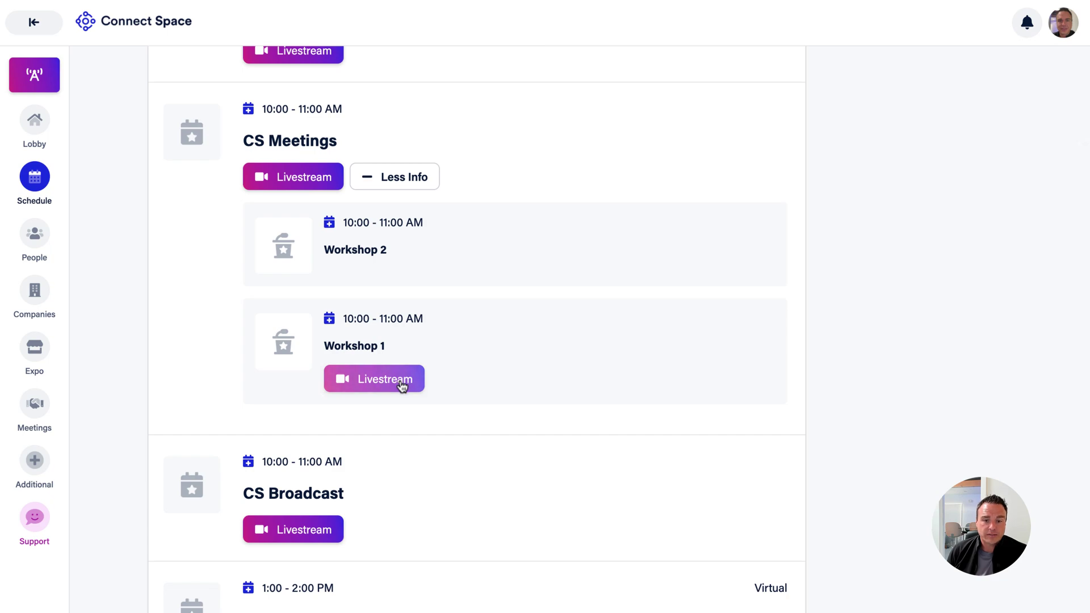
left_click(248, 110)
left_click(182, 278)
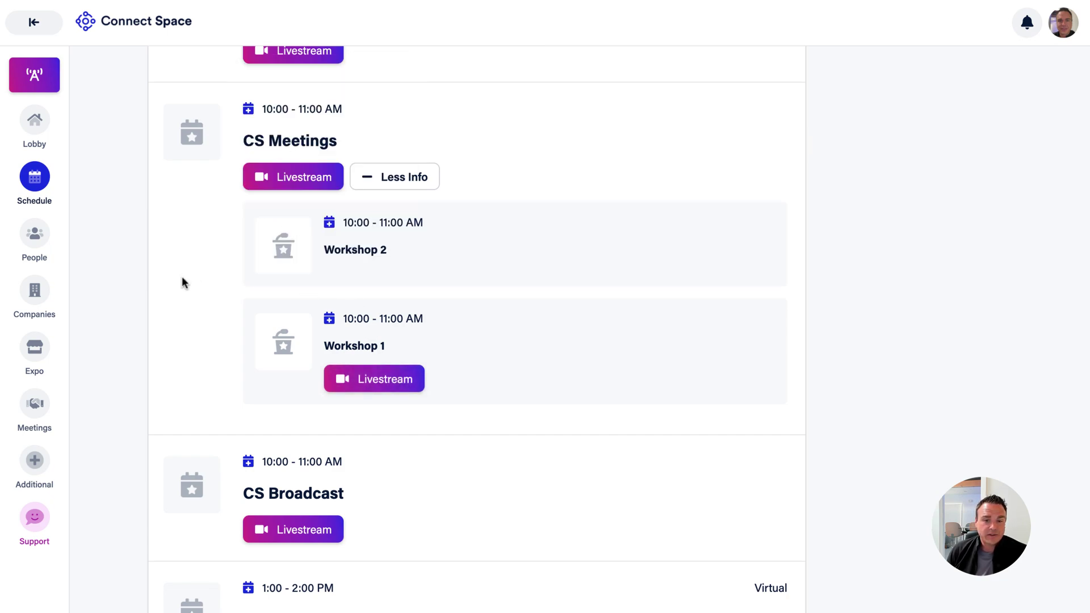
scroll(193, 284, "down", 1)
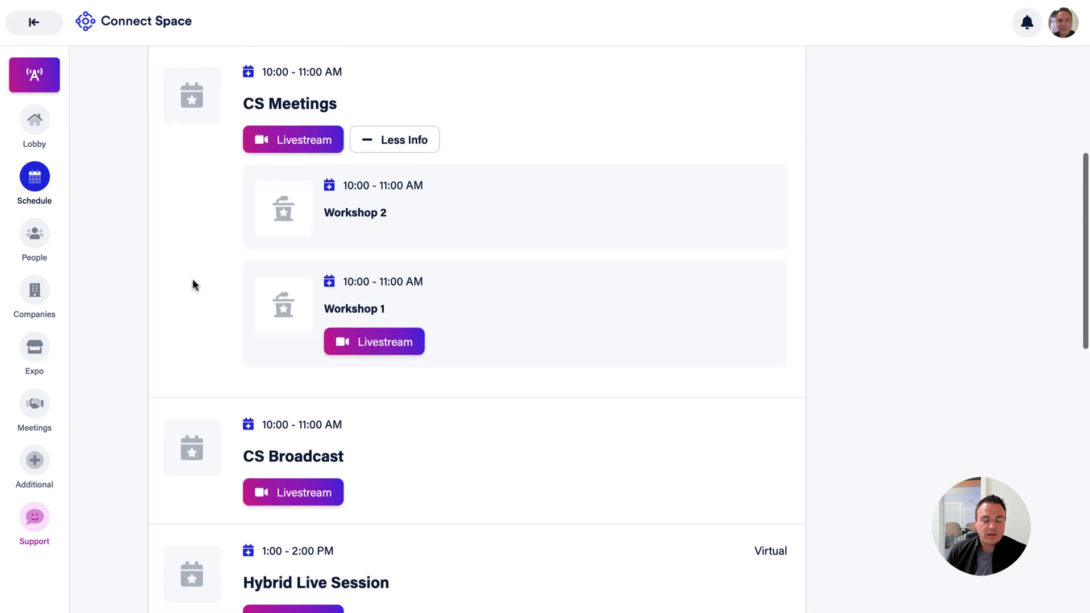
Step: Open the Day One General Session's livestream for watching
scroll(192, 278, "up", 10)
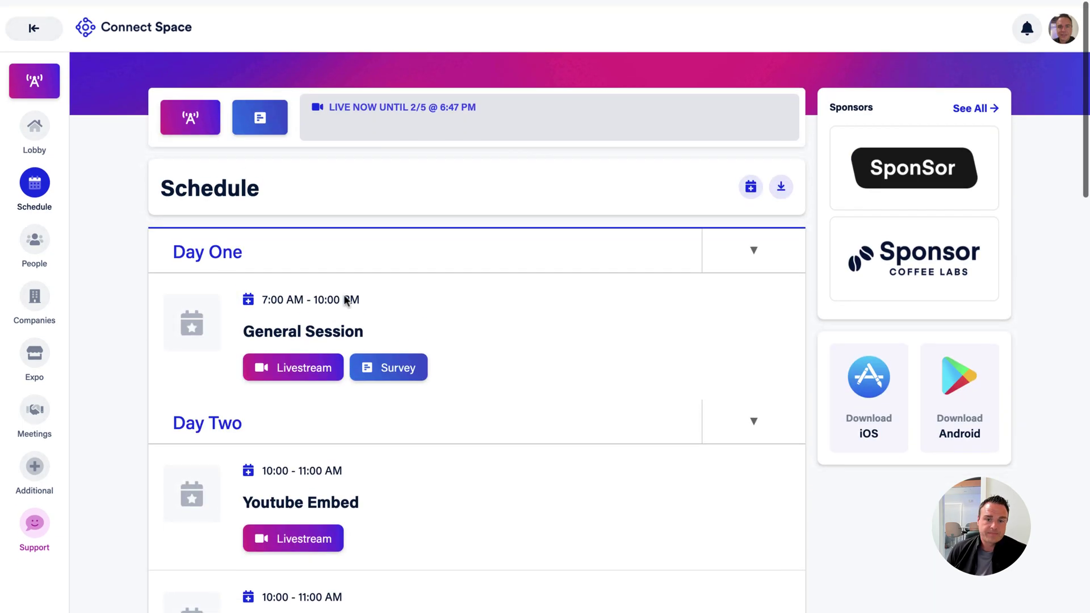
left_click(309, 357)
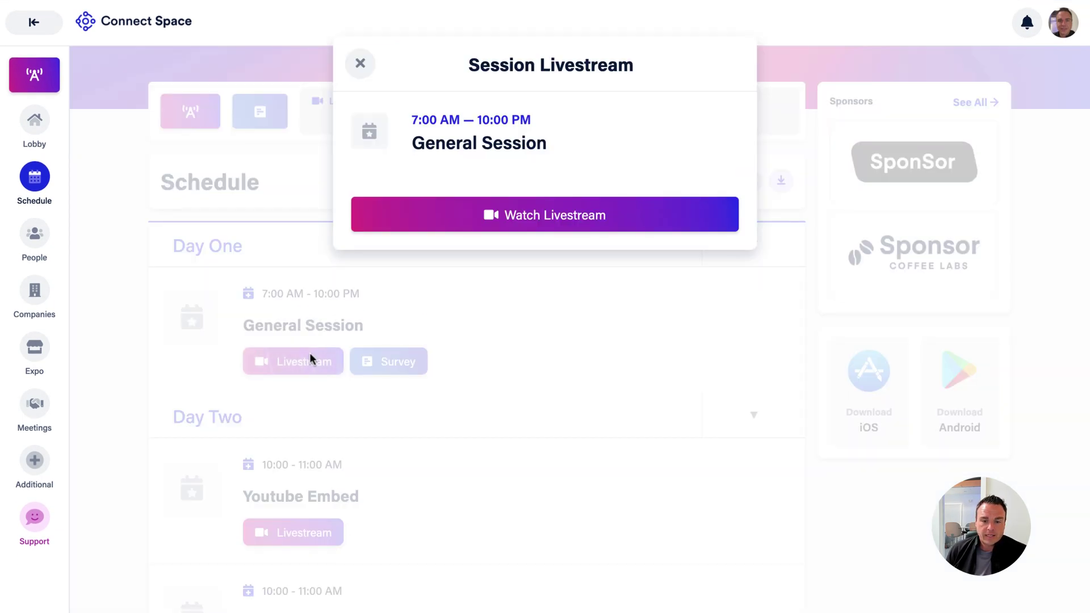
left_click(585, 217)
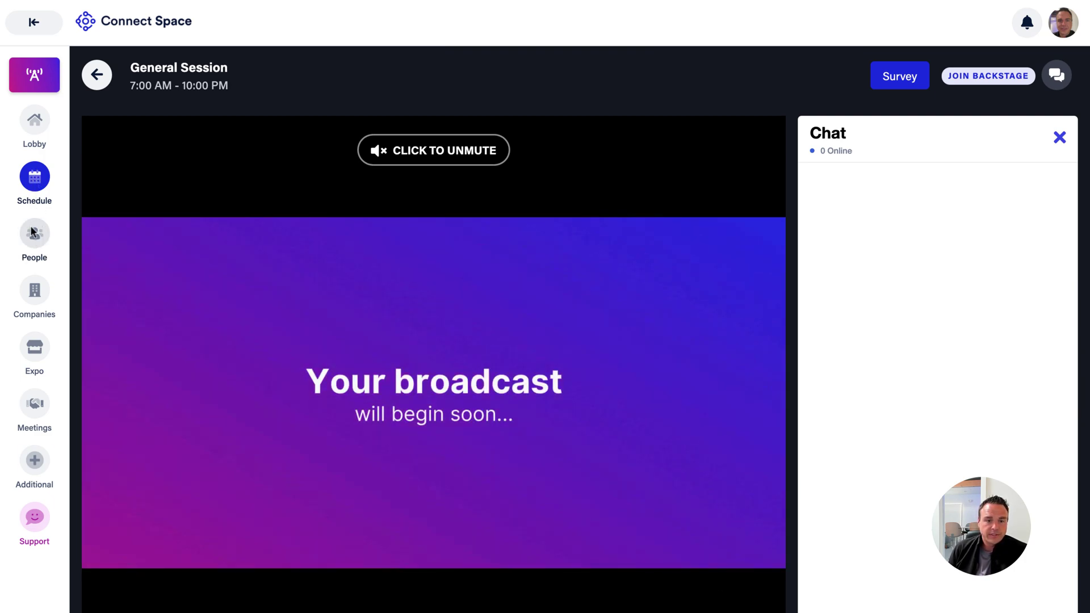
Step: Return to the event schedule and open the General Session's survey
left_click(34, 178)
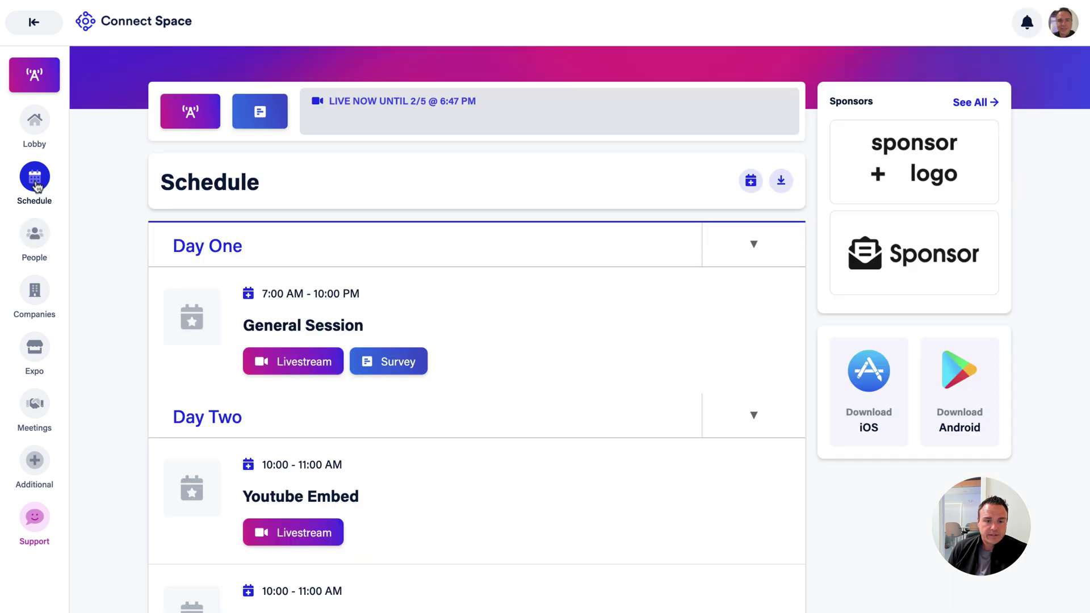
scroll(418, 419, "down", 3)
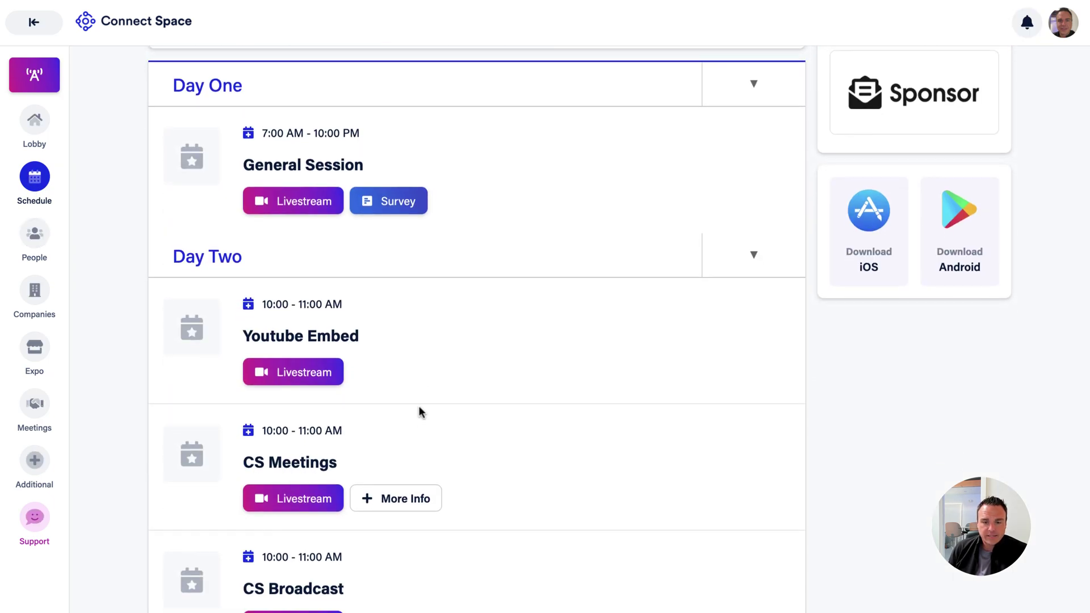
left_click(391, 200)
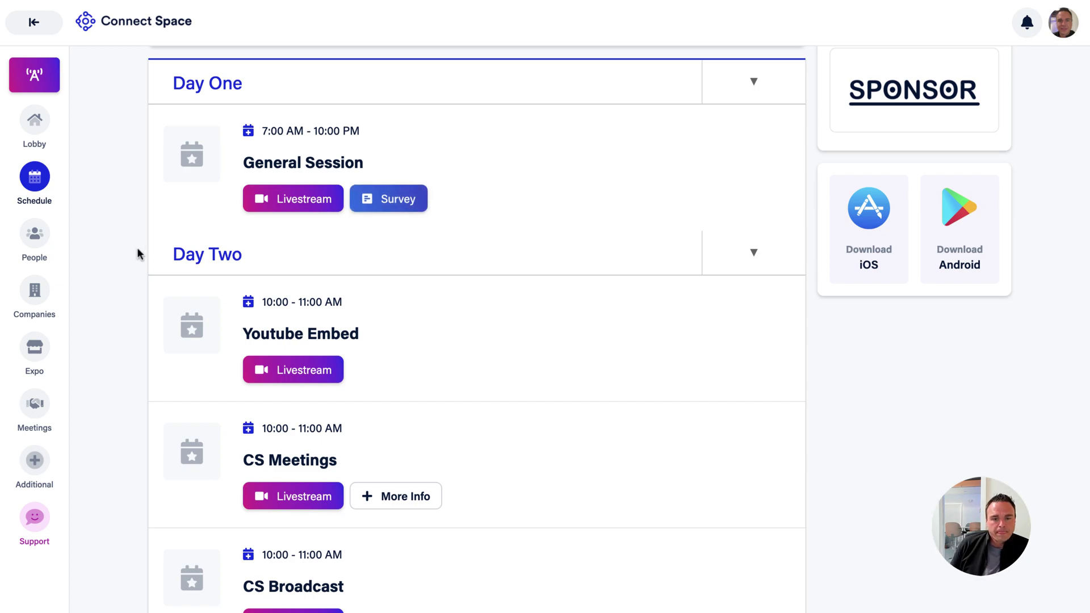
Step: Open the event's people directory and browse the attendee list
left_click(35, 233)
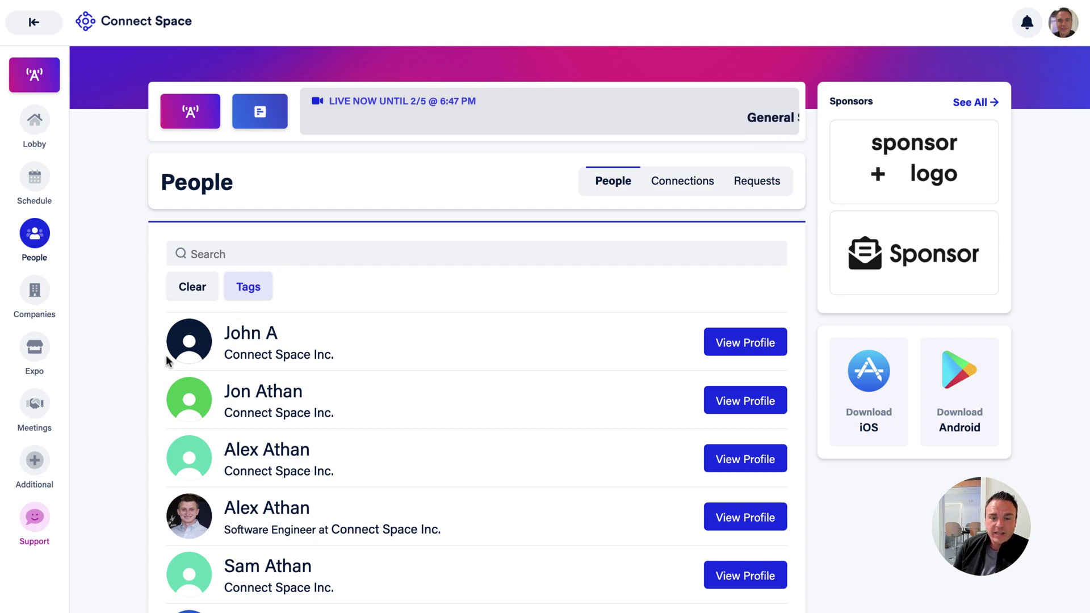
scroll(346, 339, "down", 3)
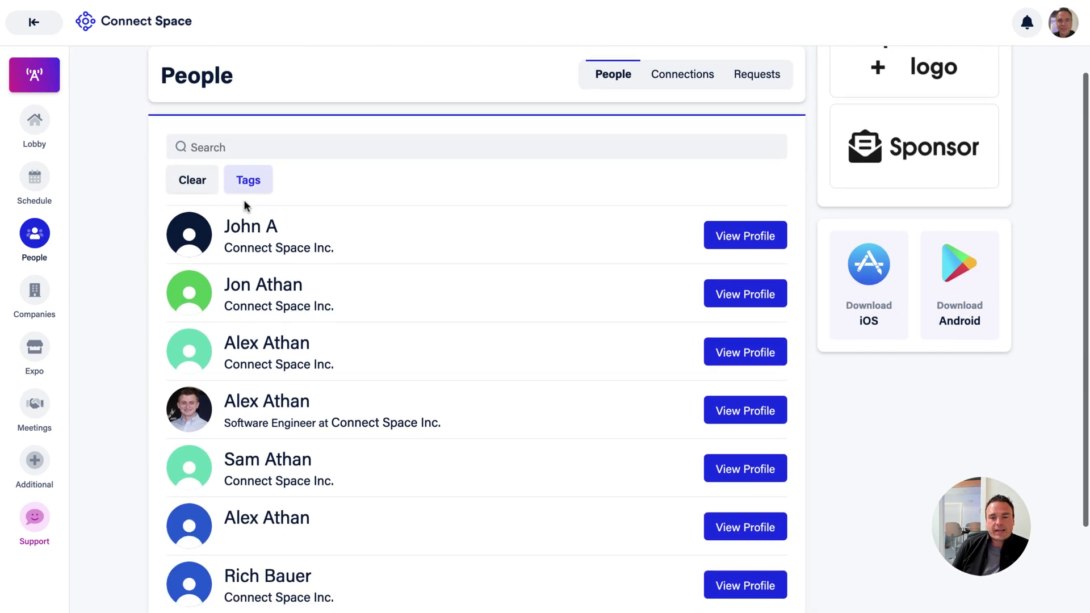
scroll(382, 366, "down", 2)
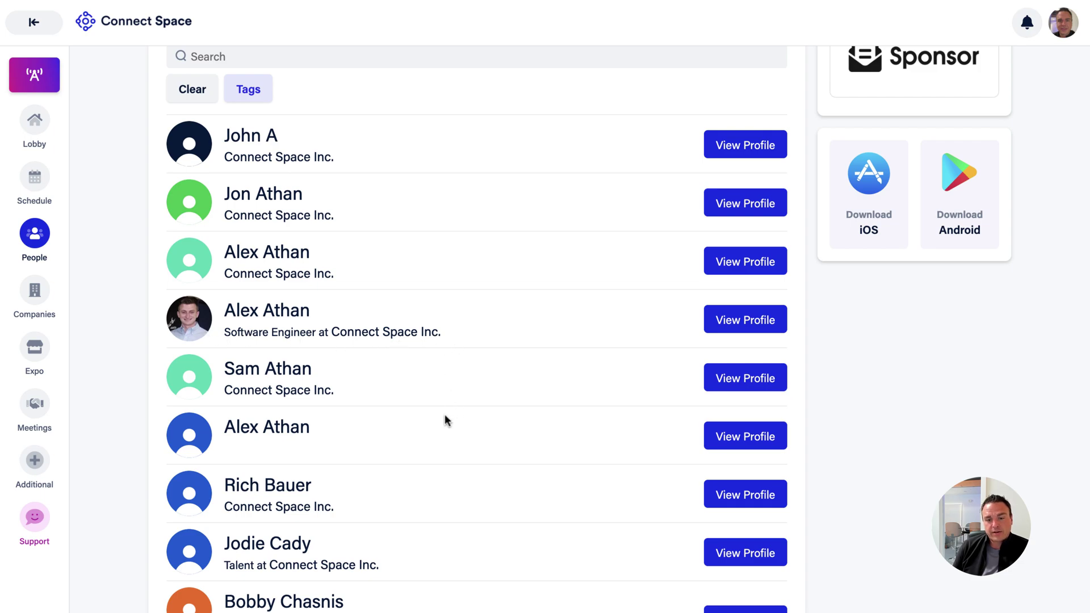
scroll(445, 420, "down", 2)
scroll(437, 417, "up", 3)
scroll(427, 413, "up", 3)
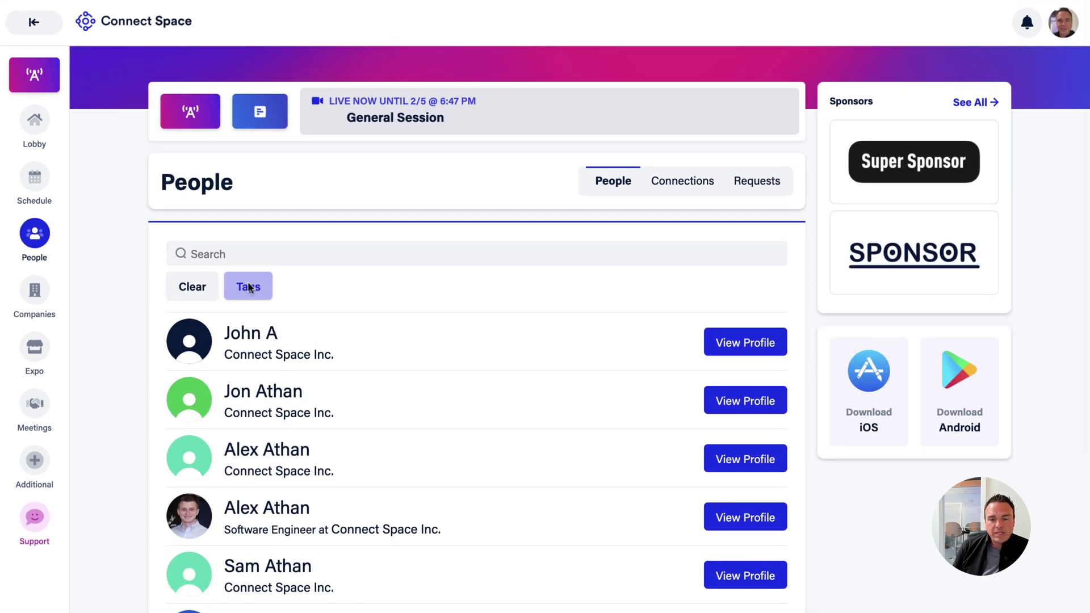
Step: Filter the people directory by the seeking tags Graphic Design and Sales and browse the matching attendees
left_click(248, 286)
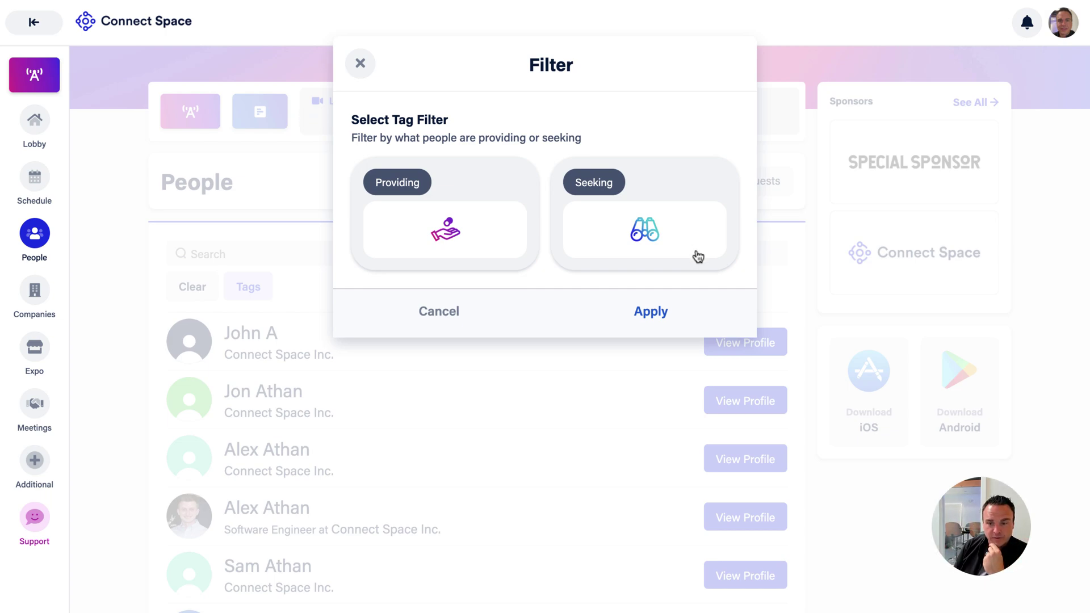
left_click(667, 203)
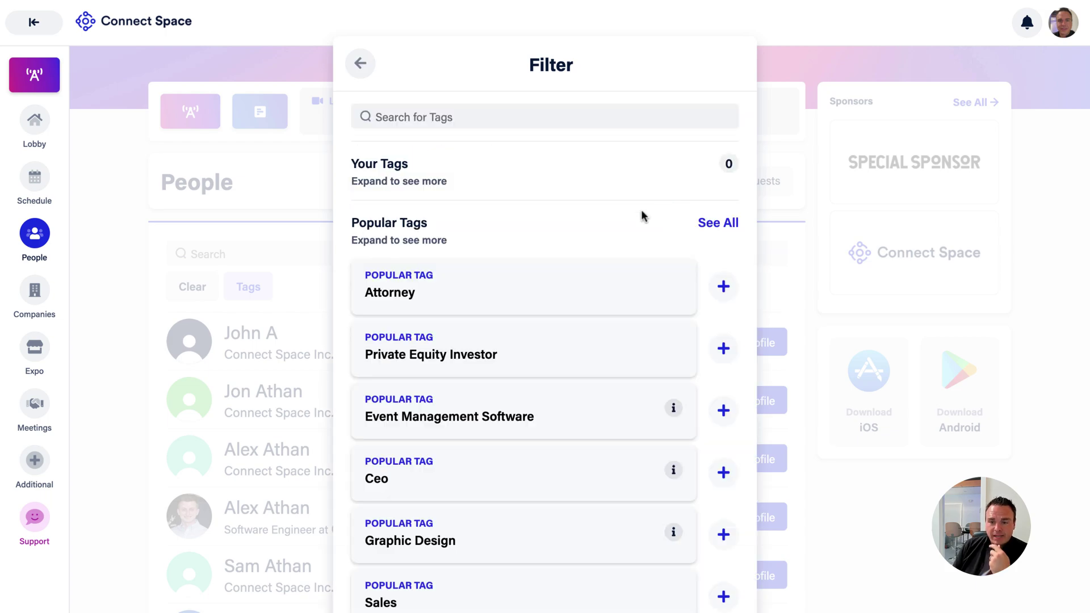
scroll(561, 264, "down", 3)
scroll(510, 306, "down", 2)
left_click(523, 318)
scroll(568, 312, "down", 2)
left_click(584, 309)
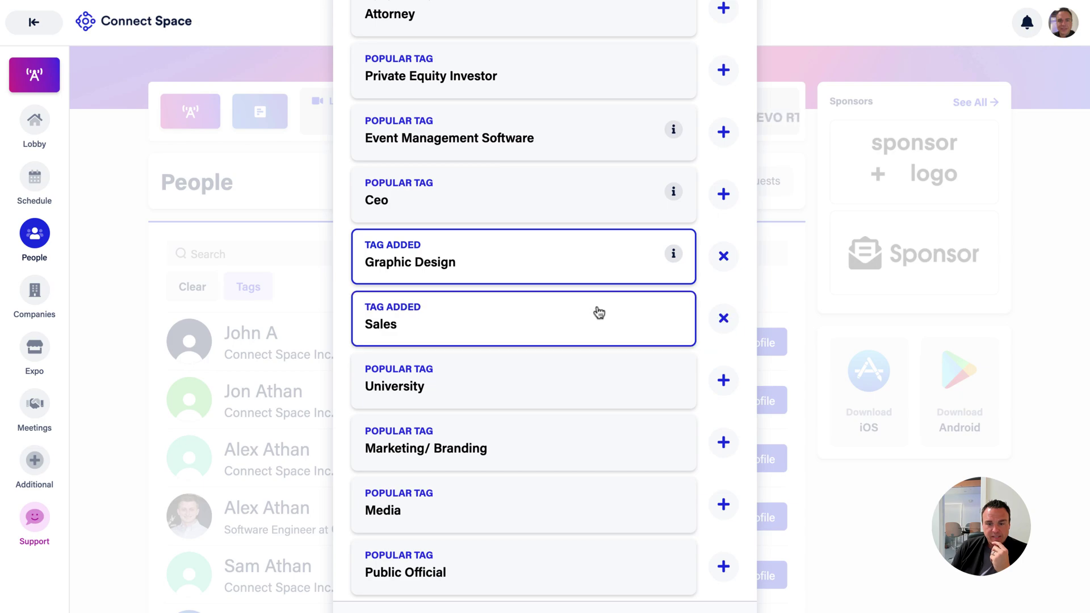
left_click(651, 608)
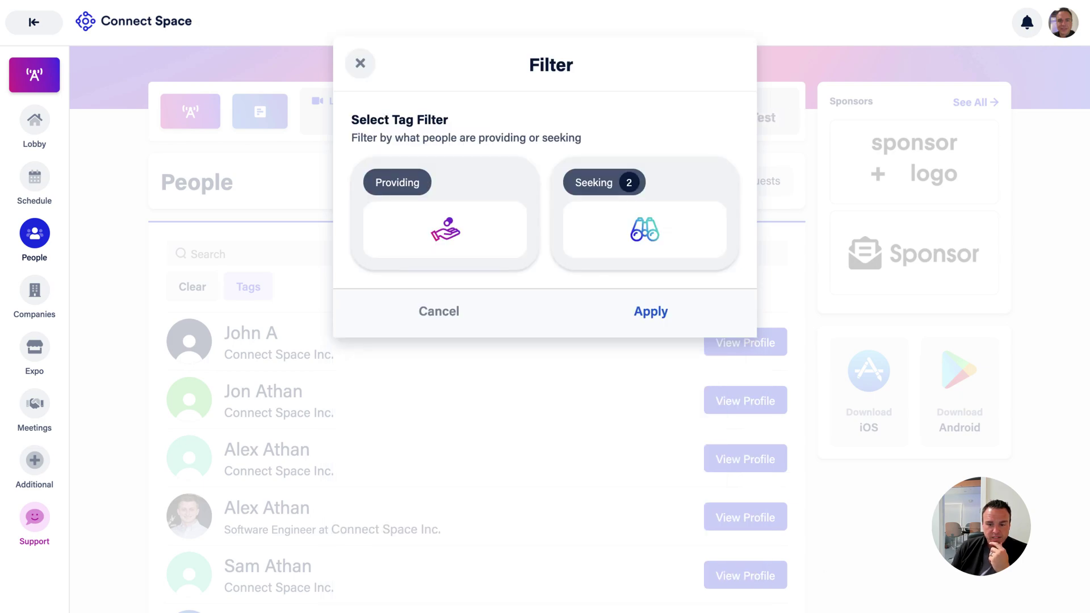
left_click(652, 322)
scroll(544, 341, "down", 3)
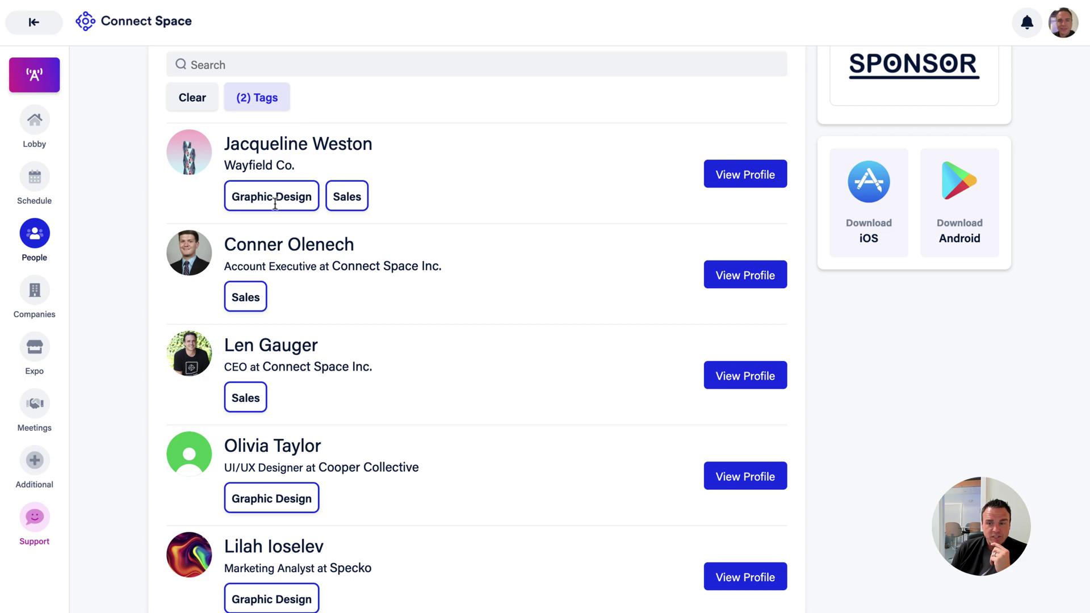
Step: View the first matching attendee's profile and its connection request form, closing the form without sending a request
left_click(731, 176)
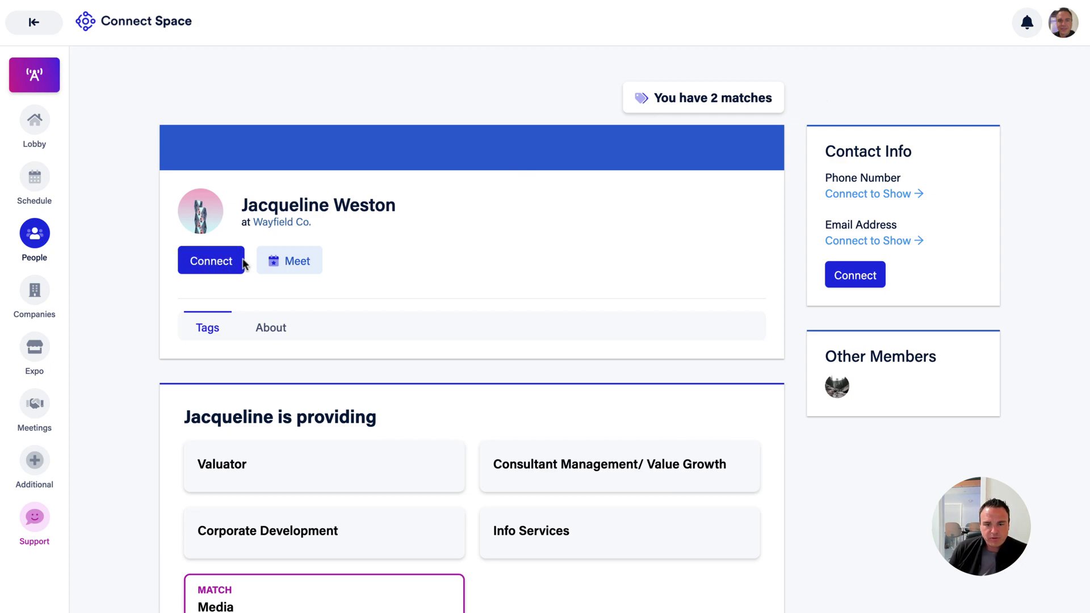
left_click(203, 265)
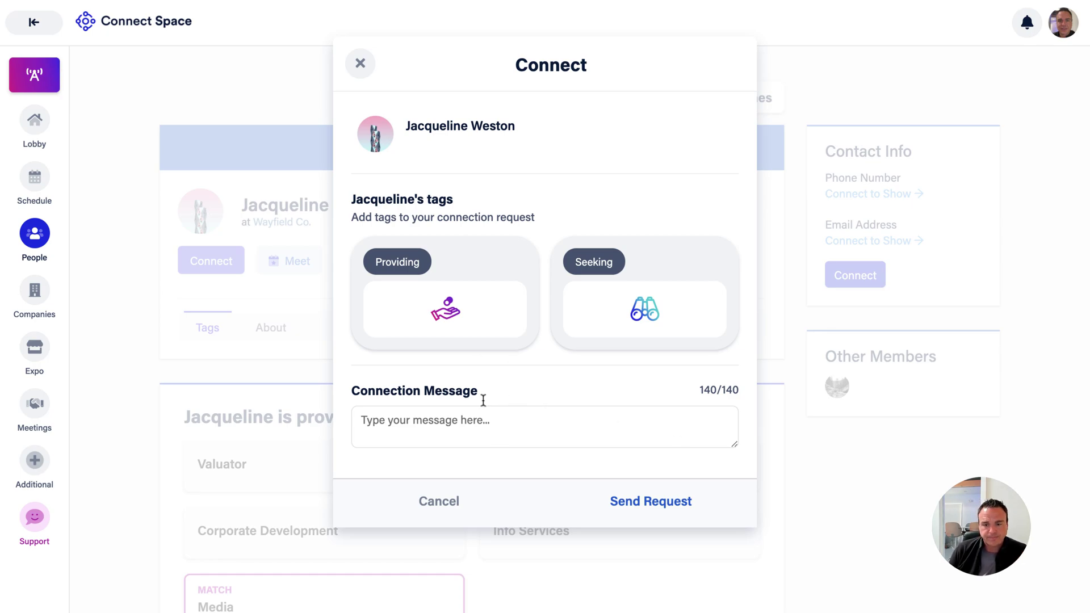
left_click(475, 419)
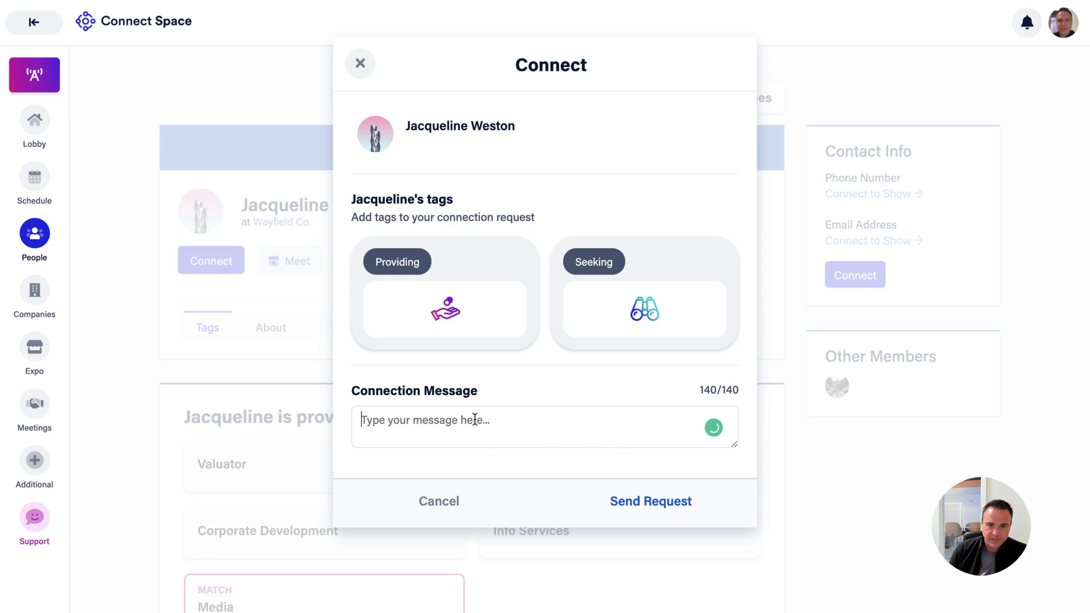
left_click(360, 64)
Step: Start a meeting request with this attendee and add the seeking tags Graphic Design and Marketing/ Branding
left_click(275, 262)
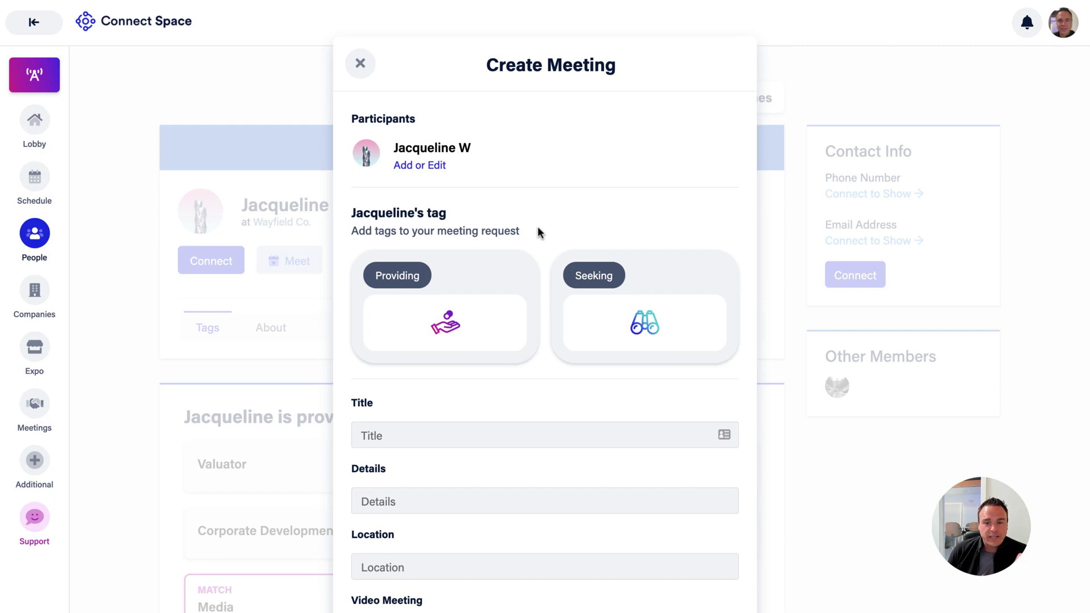
scroll(537, 227, "down", 1)
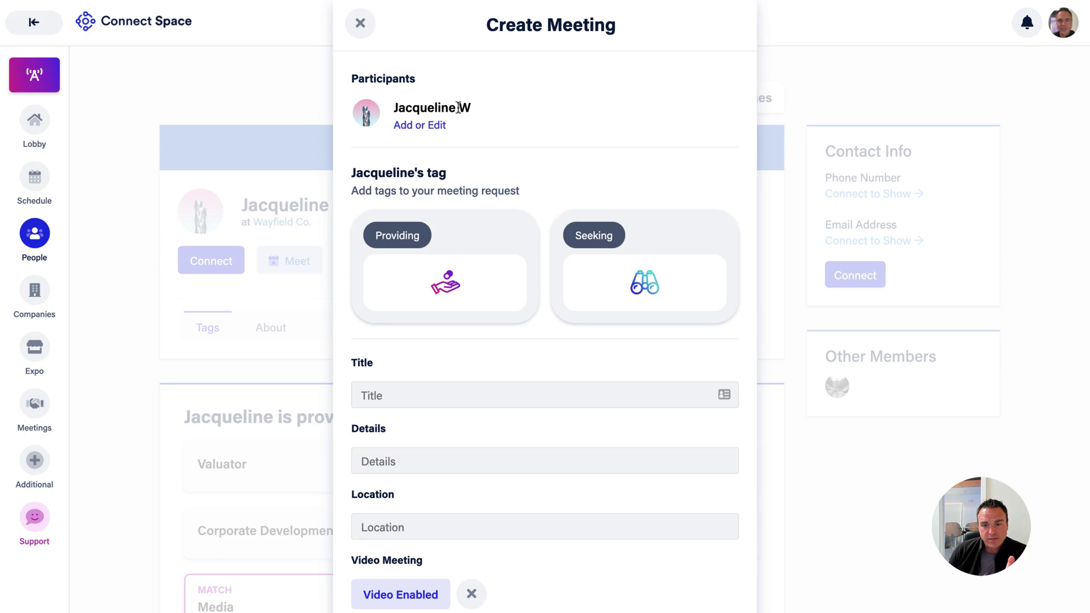
left_click(613, 266)
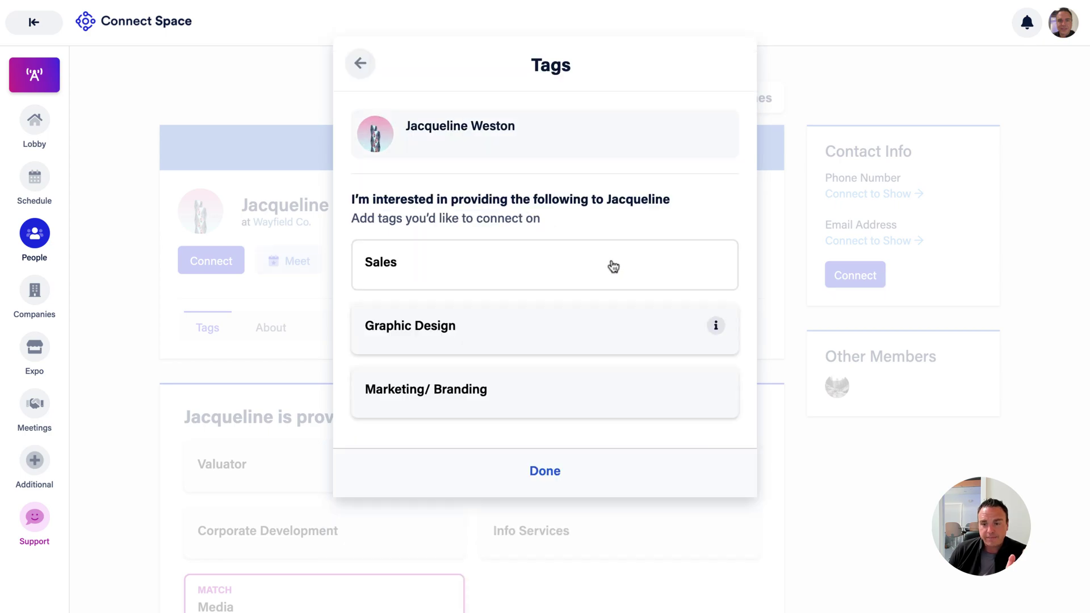
left_click(481, 339)
left_click(542, 407)
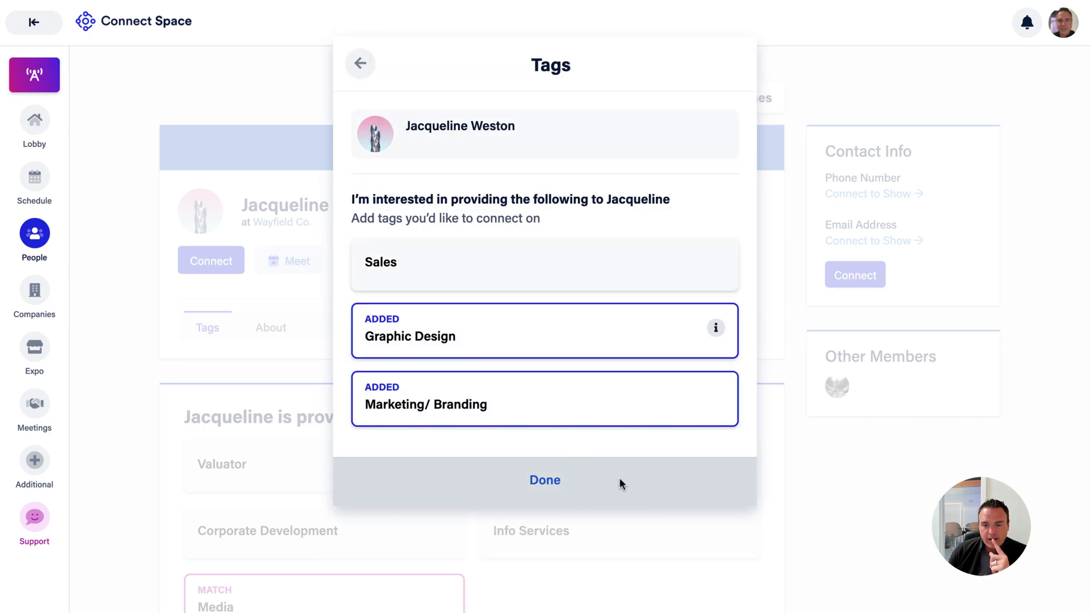
left_click(545, 489)
Step: Fill in the meeting request with title CEO, details zoom and location Virtual, and cancel it without sending
scroll(534, 489, "down", 3)
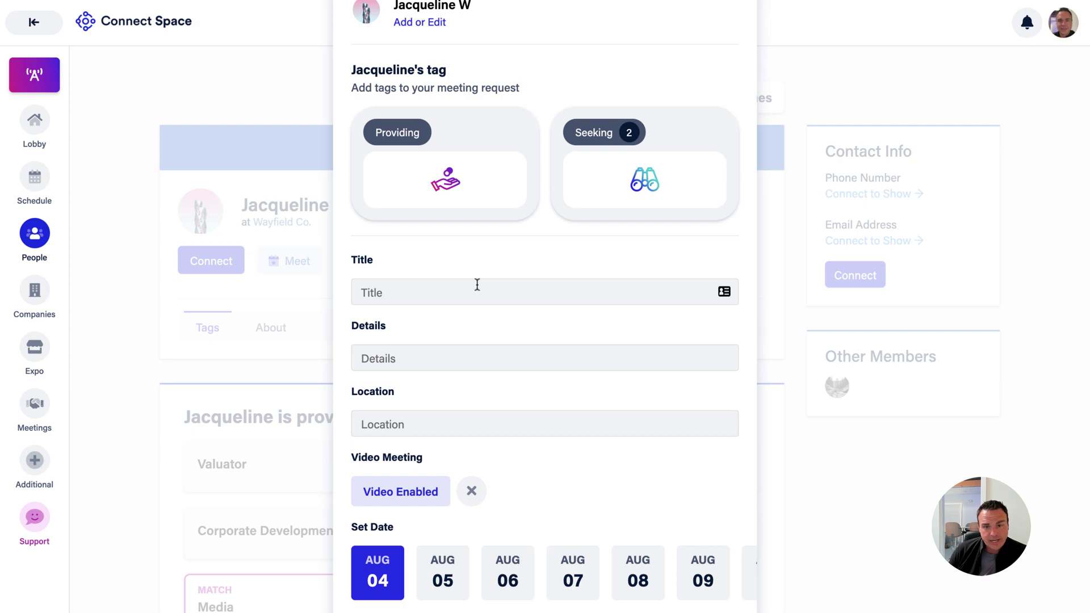
scroll(477, 284, "down", 1)
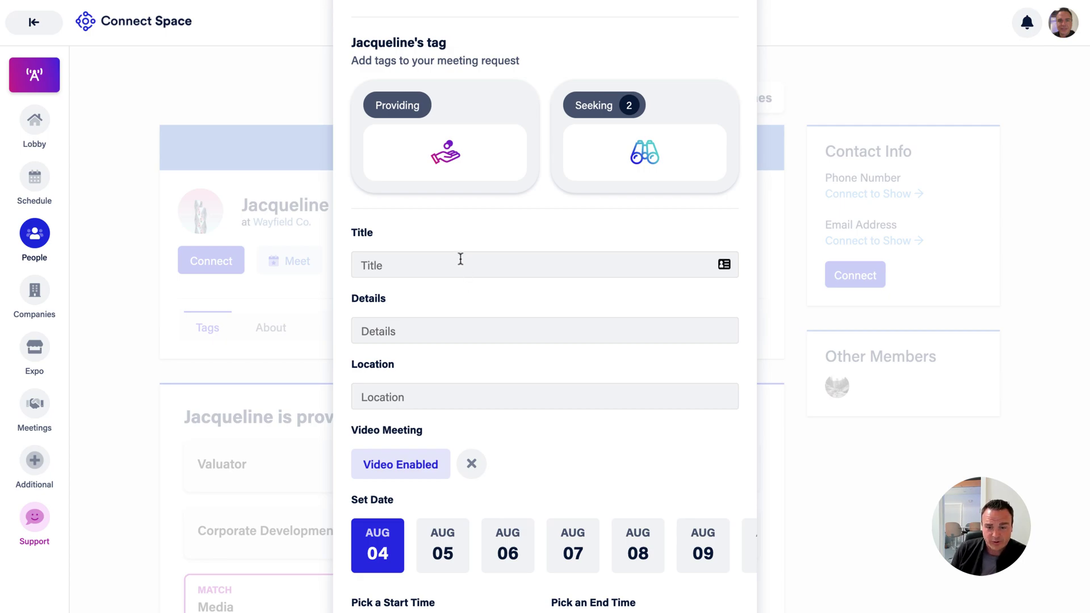
left_click(406, 270)
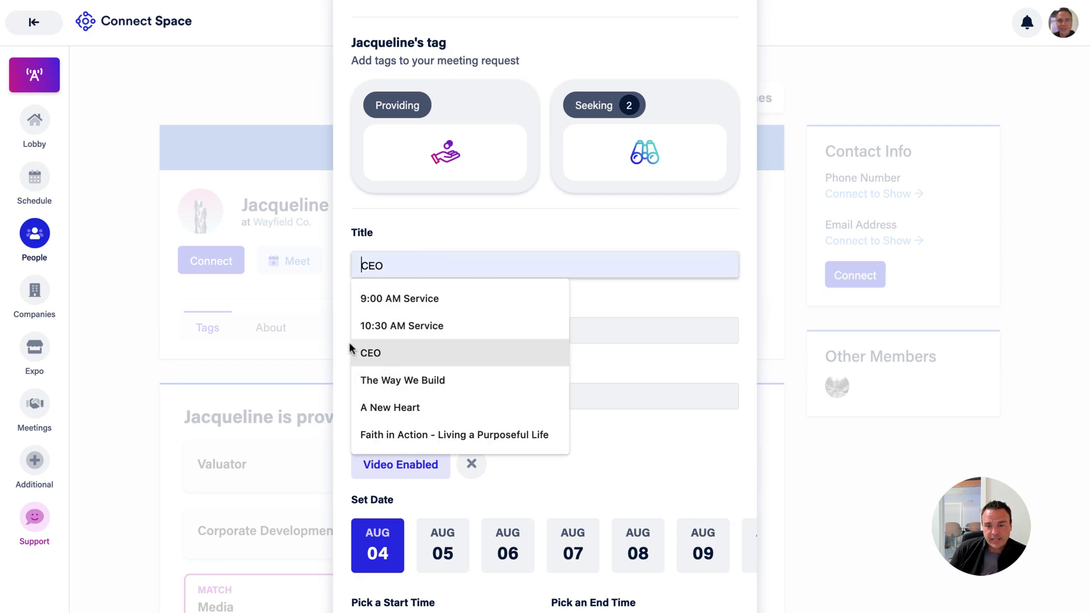
left_click(364, 352)
left_click(404, 336)
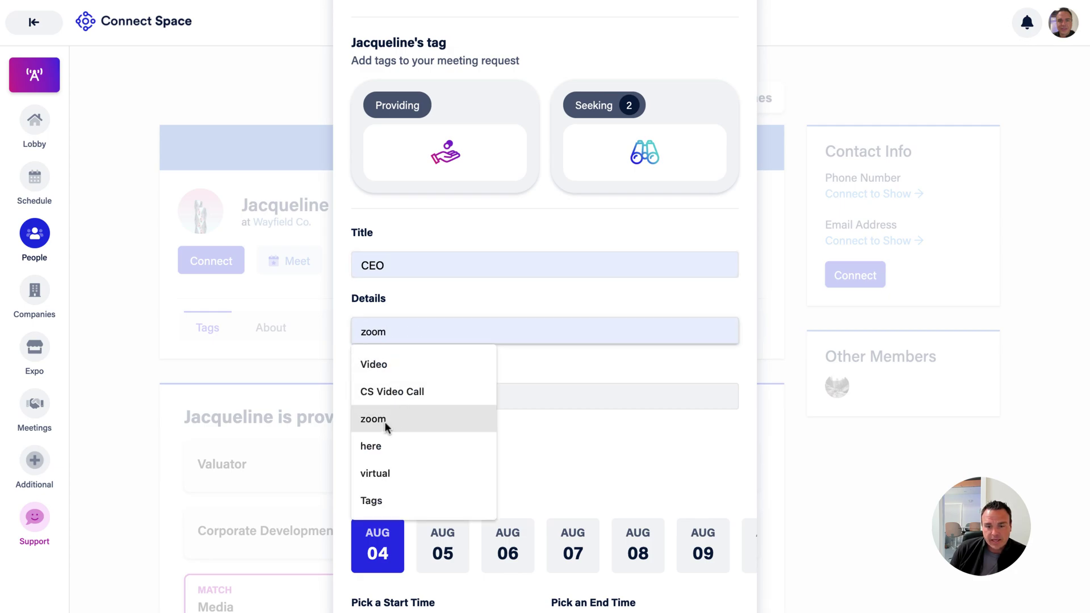
left_click(420, 420)
left_click(406, 394)
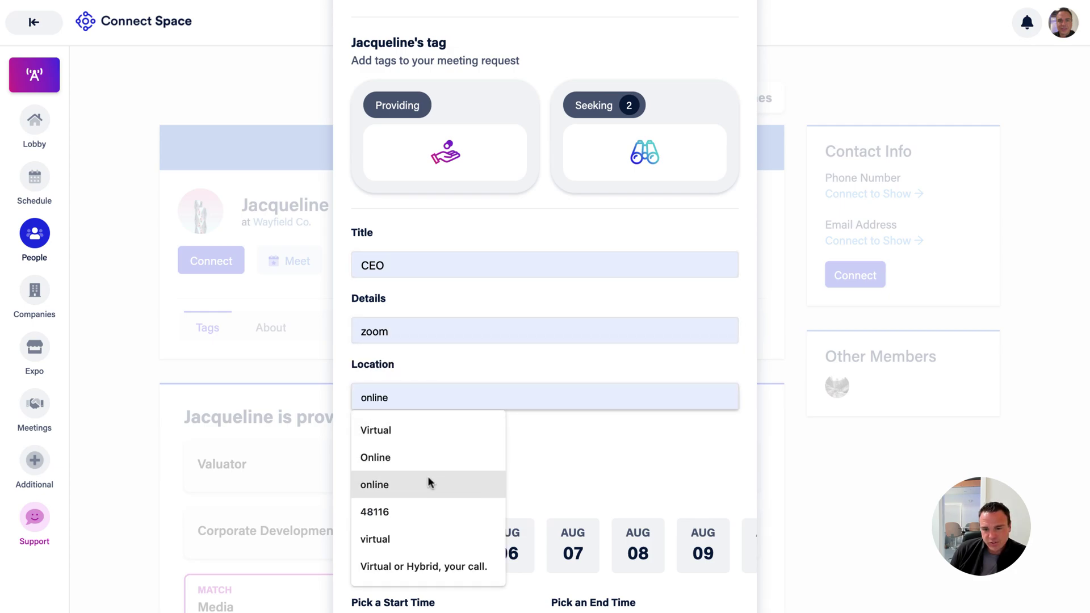
left_click(417, 428)
scroll(553, 444, "down", 2)
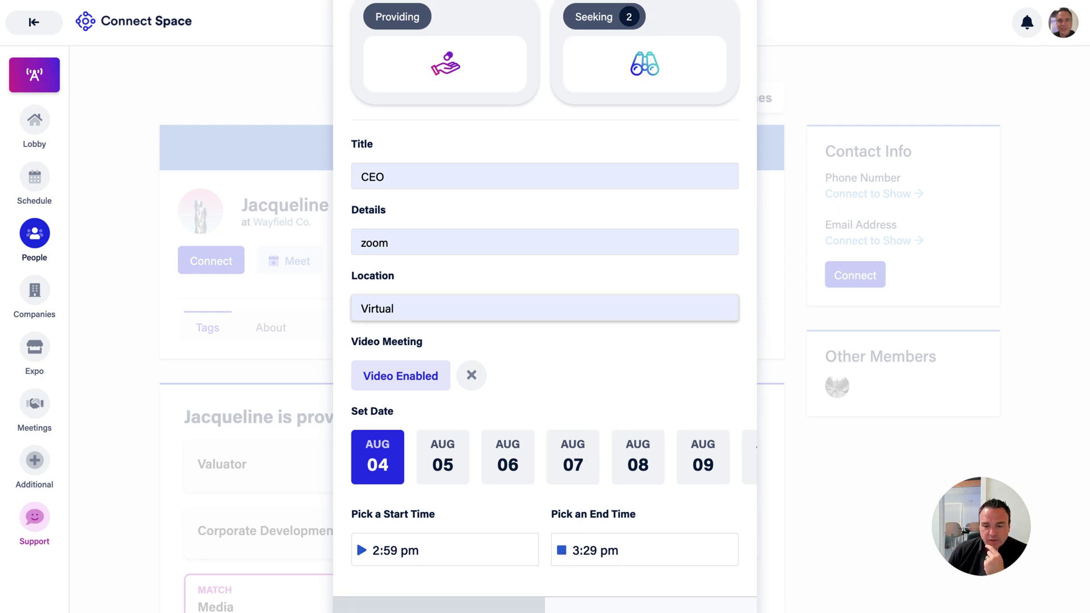
left_click(397, 605)
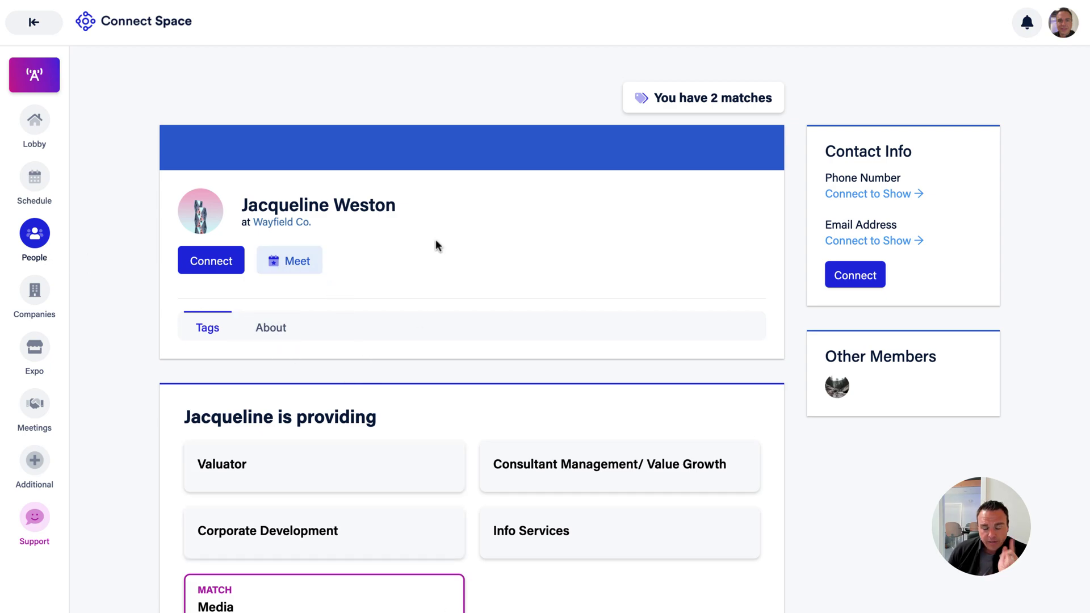
Step: Check the notifications and browse the event's companies directory
left_click(1027, 29)
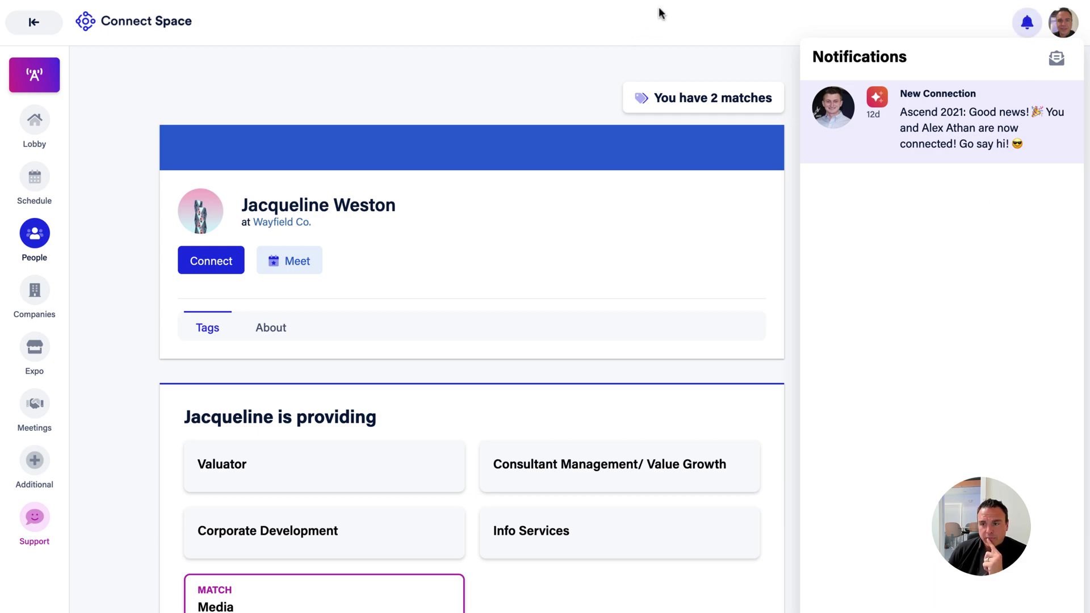
left_click(834, 21)
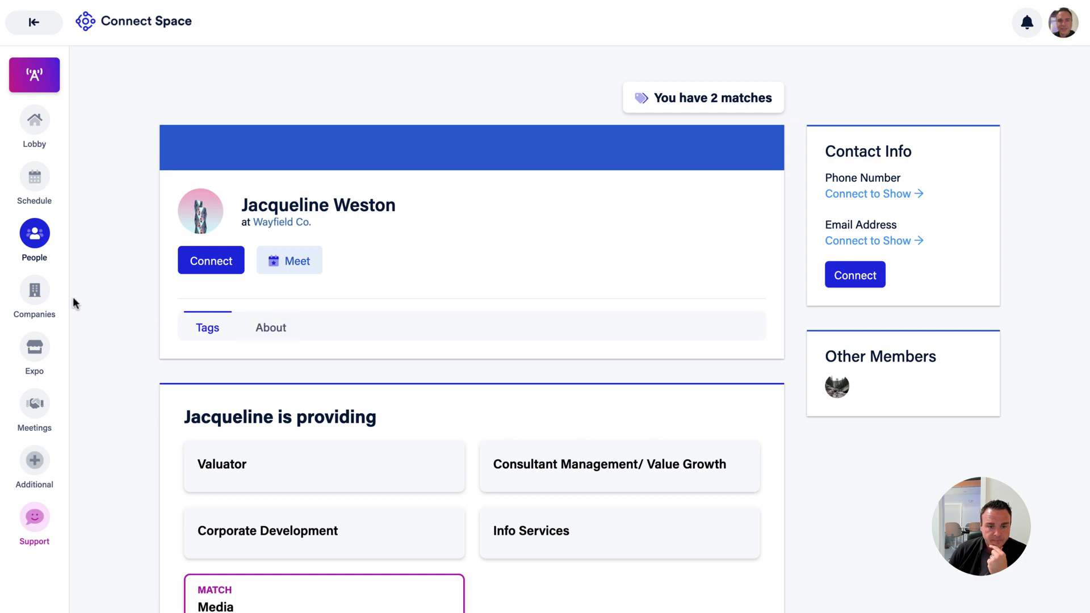
left_click(37, 305)
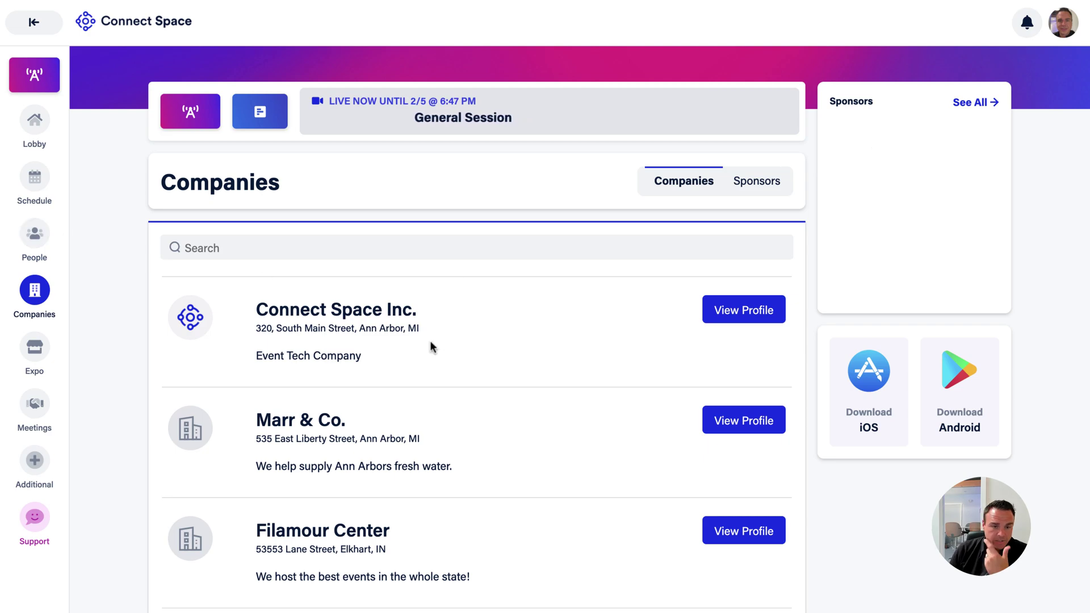
scroll(414, 341, "down", 3)
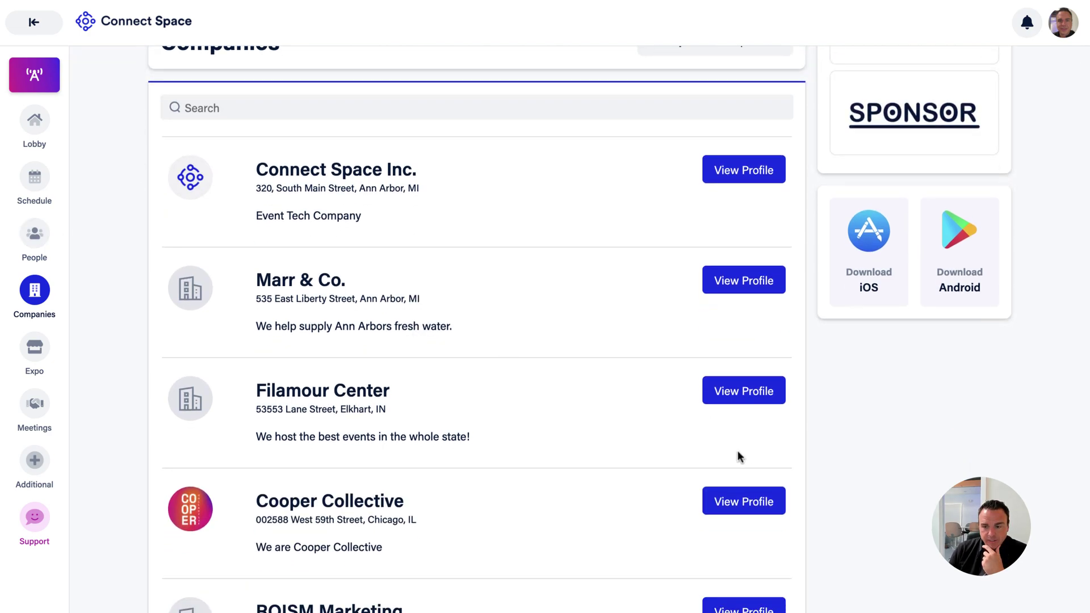
Step: Open Cooper Collective's company profile and review its description and its seeking and providing needs
left_click(759, 507)
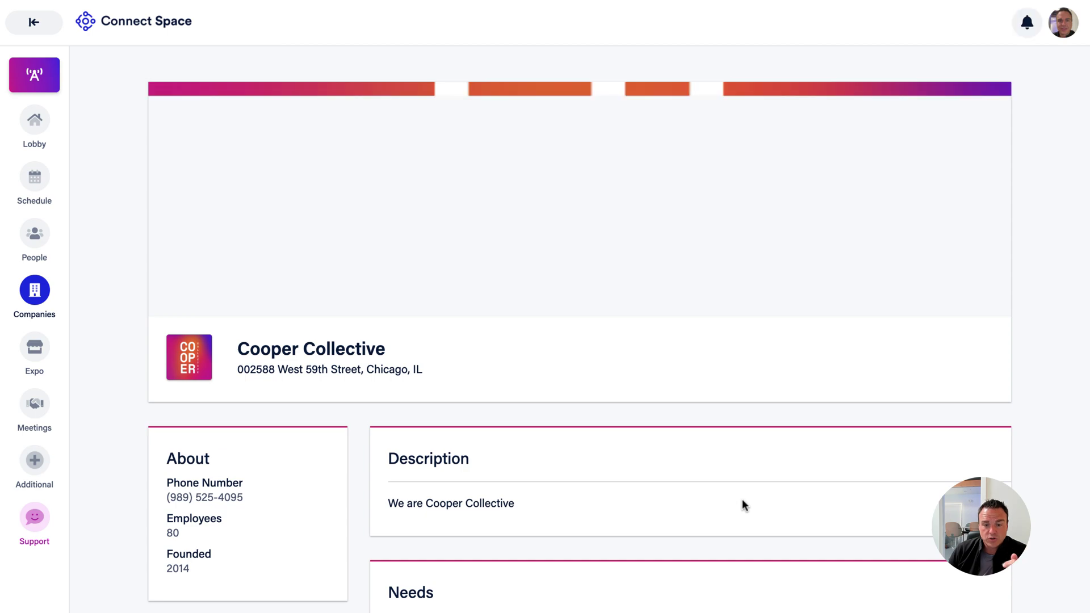
scroll(632, 464, "down", 3)
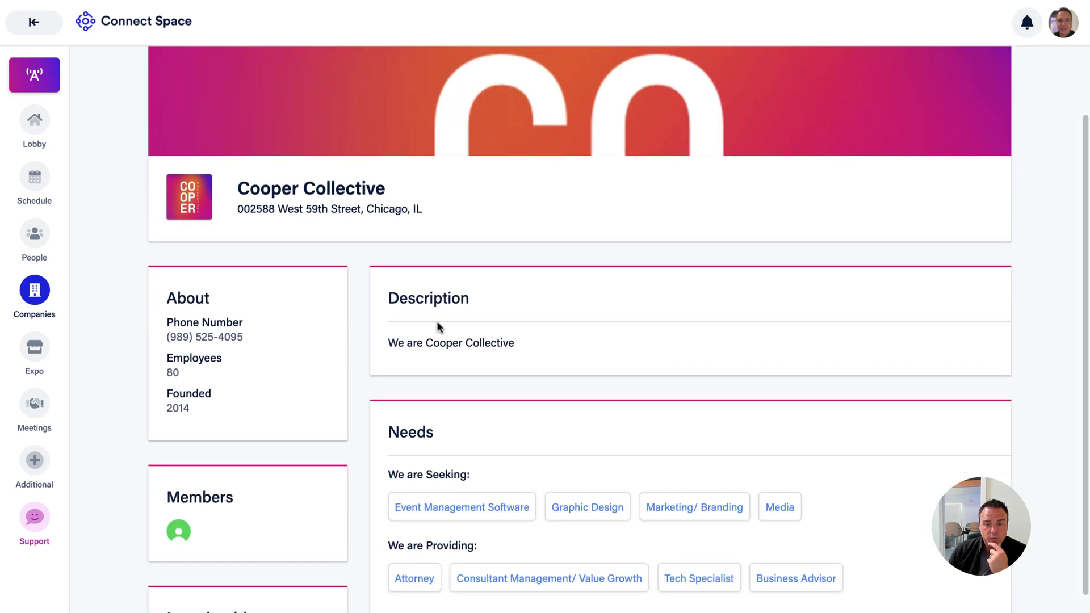
scroll(262, 302, "down", 2)
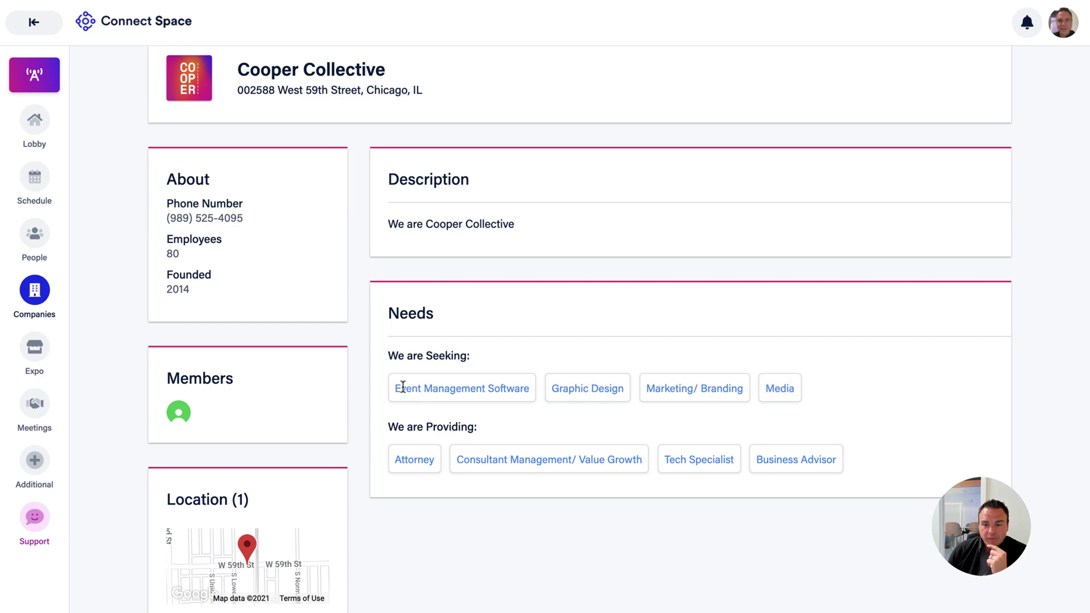
left_click_drag(401, 388, 538, 394)
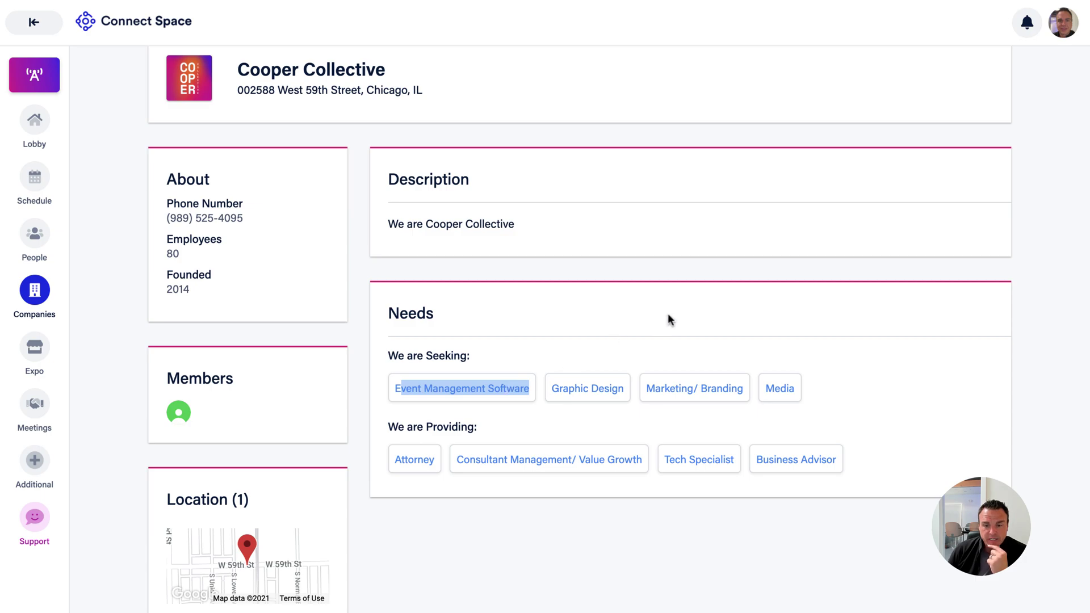
scroll(668, 315, "up", 5)
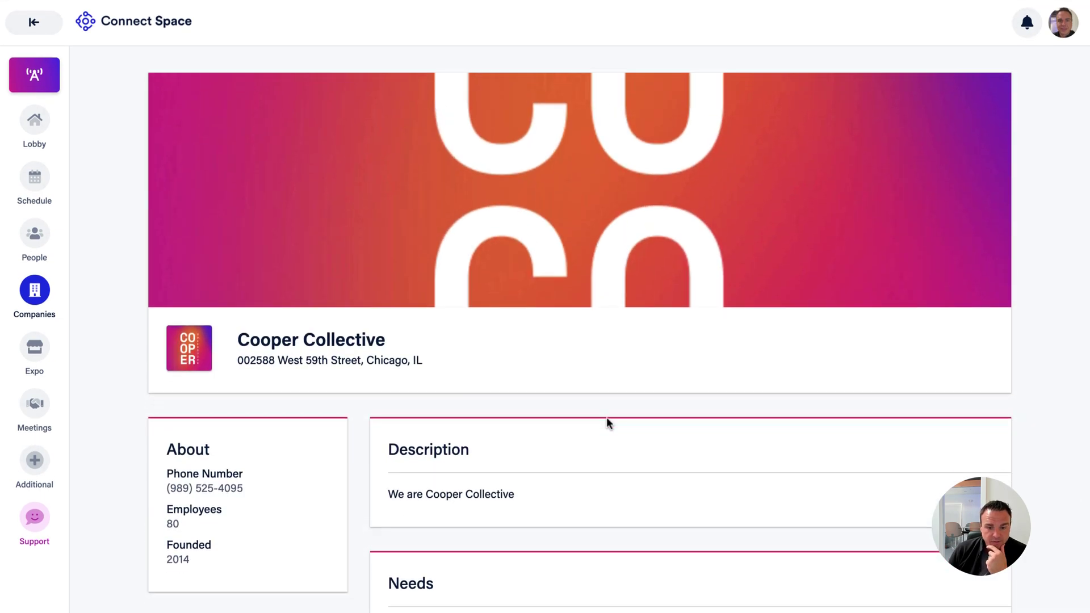
scroll(606, 421, "down", 1)
scroll(606, 420, "down", 2)
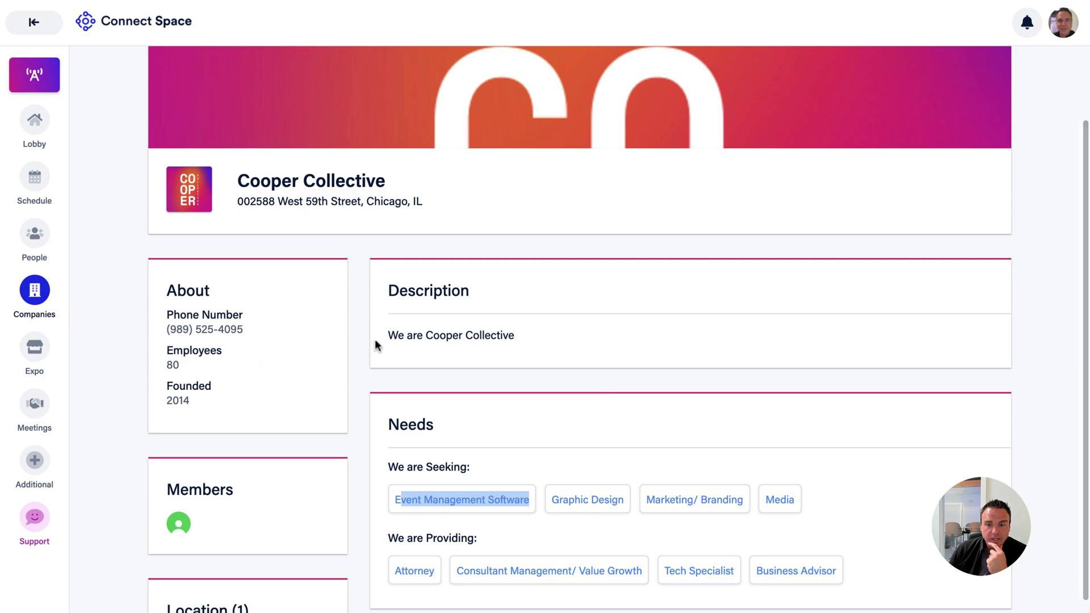
Step: Open the Cooper Collective member's profile and view its connection request form, closing the form without sending
left_click(173, 525)
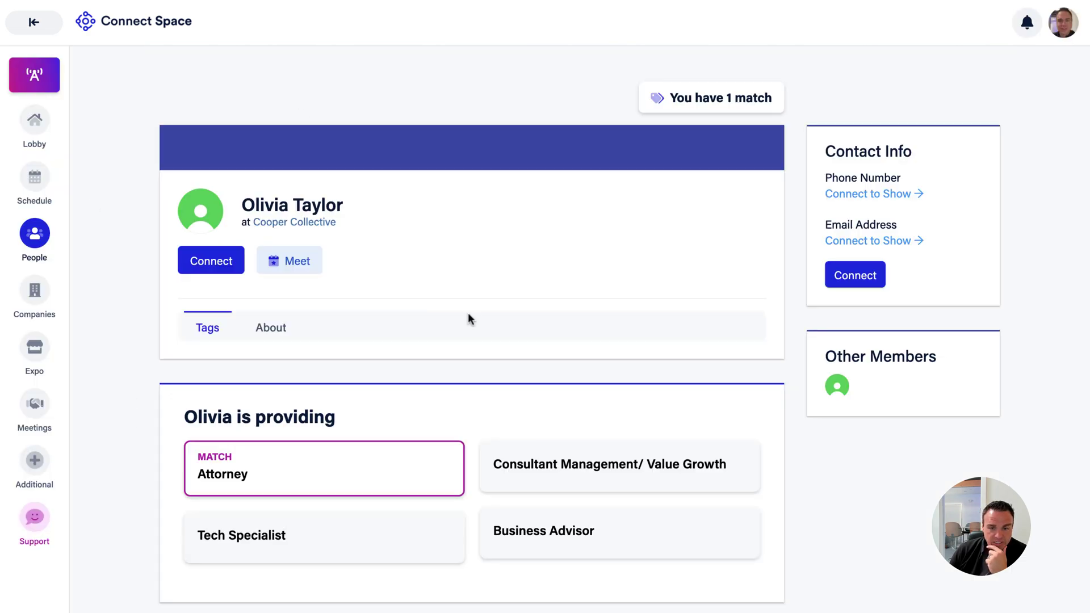
left_click(216, 262)
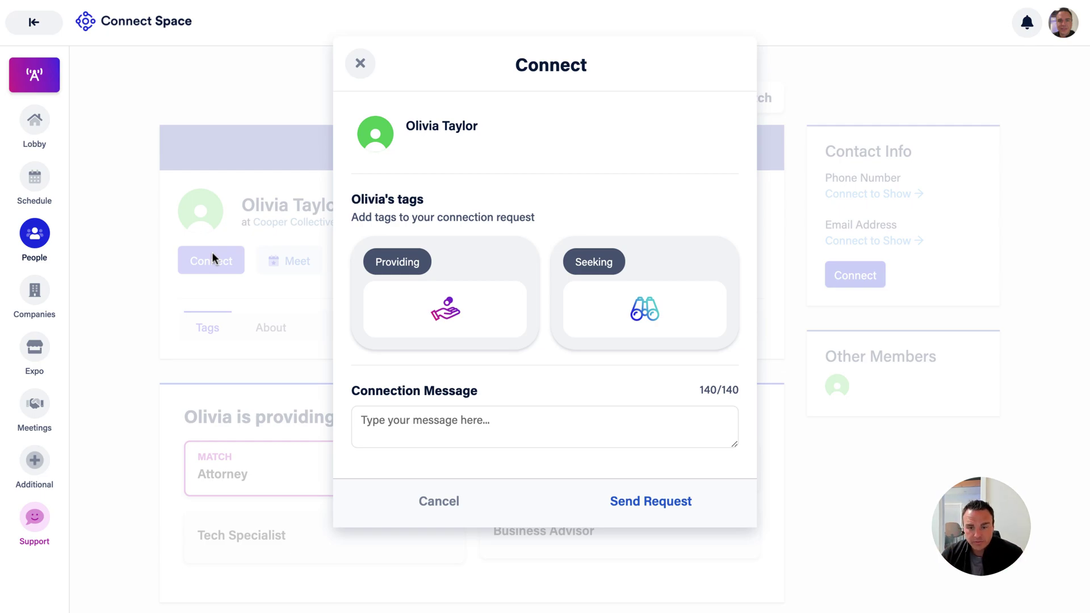
left_click(357, 63)
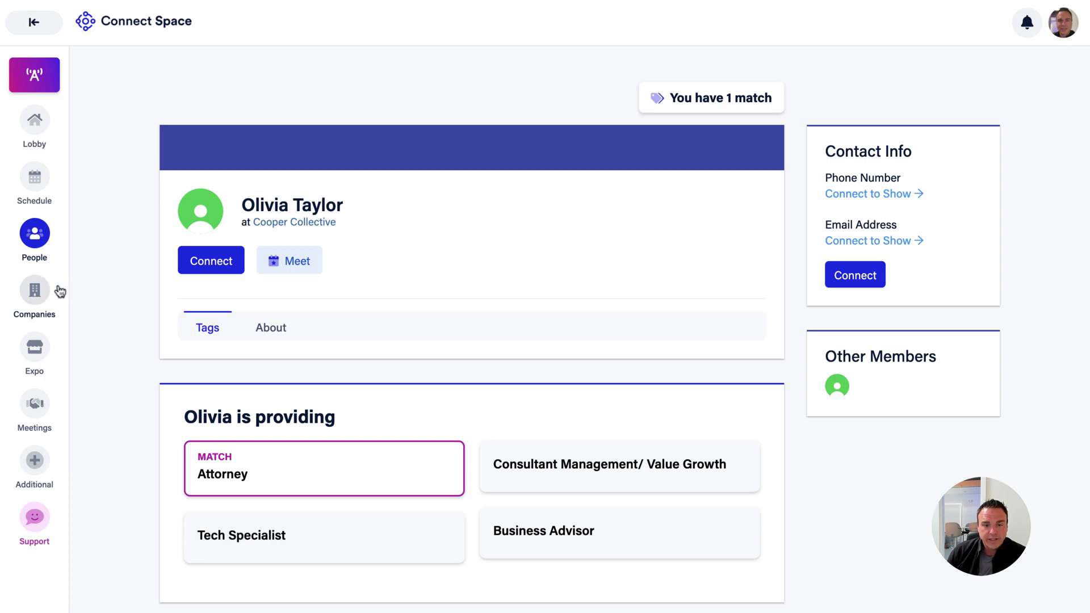
Step: Open the expo's exhibitor booths and view the Connect Space exhibitor's booth page
left_click(35, 355)
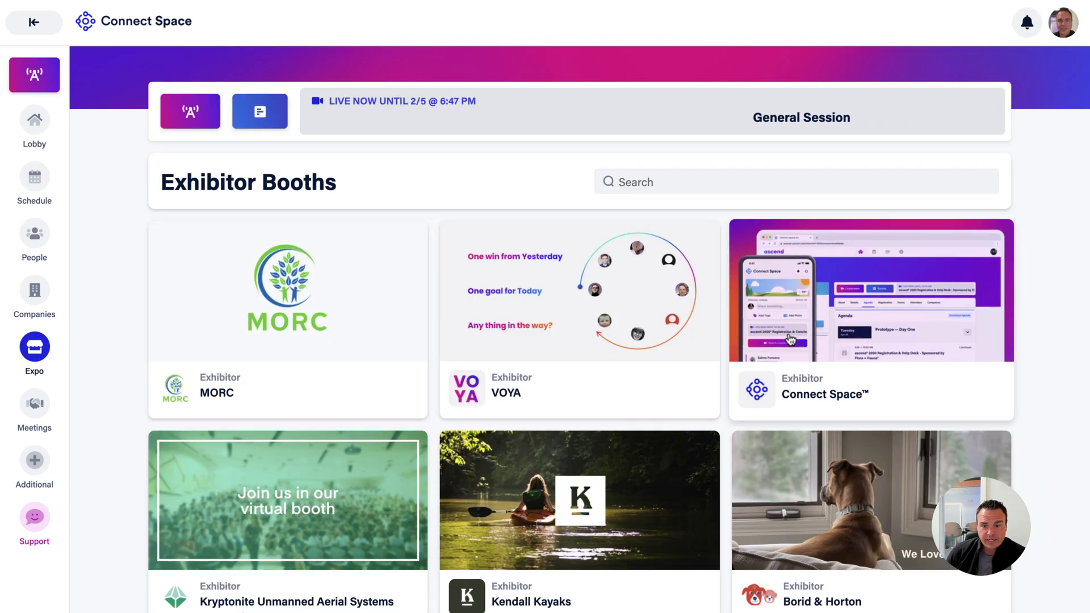
left_click(894, 329)
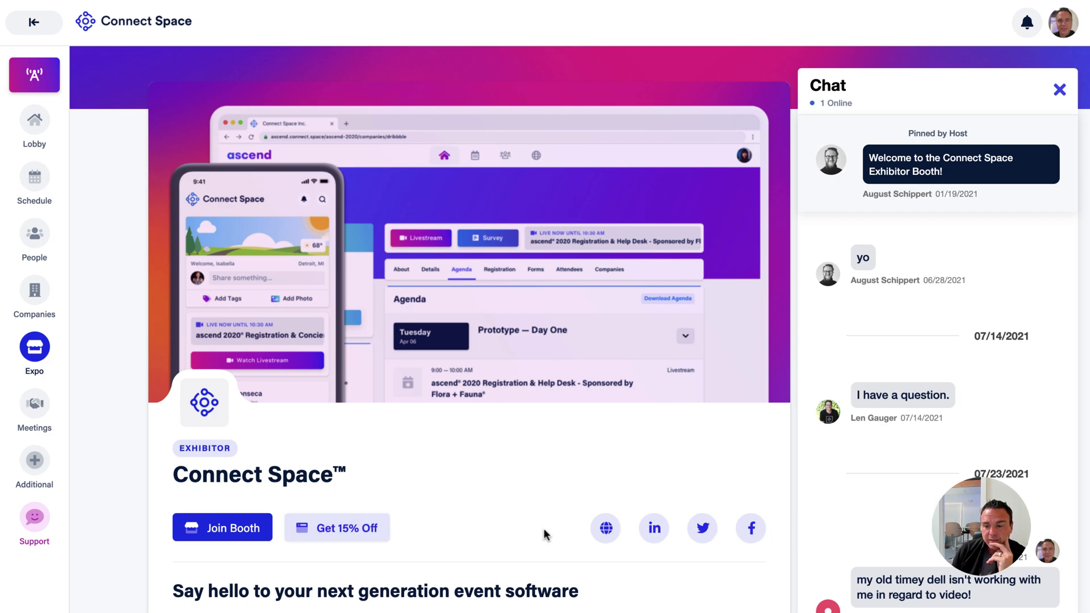
scroll(511, 519, "down", 3)
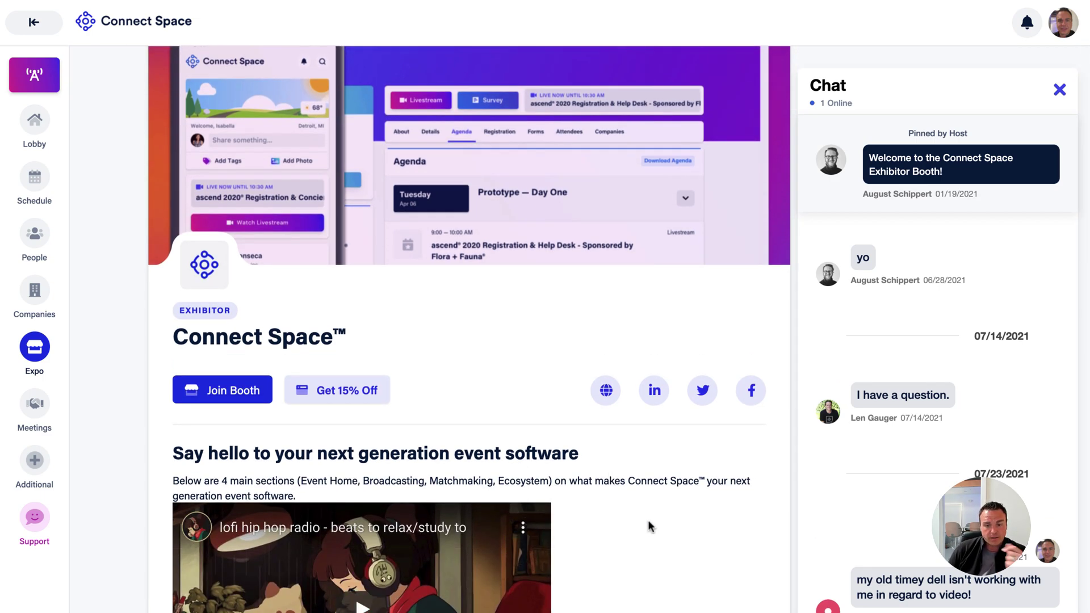
Step: Review the Connect Space booth page's content, close its chat, and return to the exhibitor booths overview
scroll(648, 519, "down", 8)
scroll(662, 531, "down", 12)
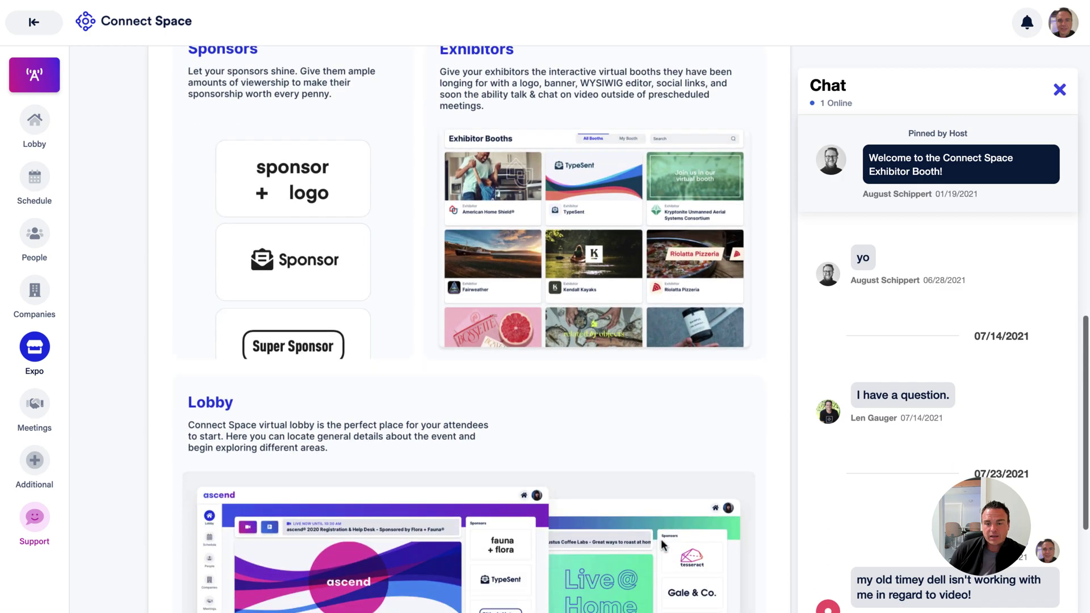
scroll(659, 543, "up", 20)
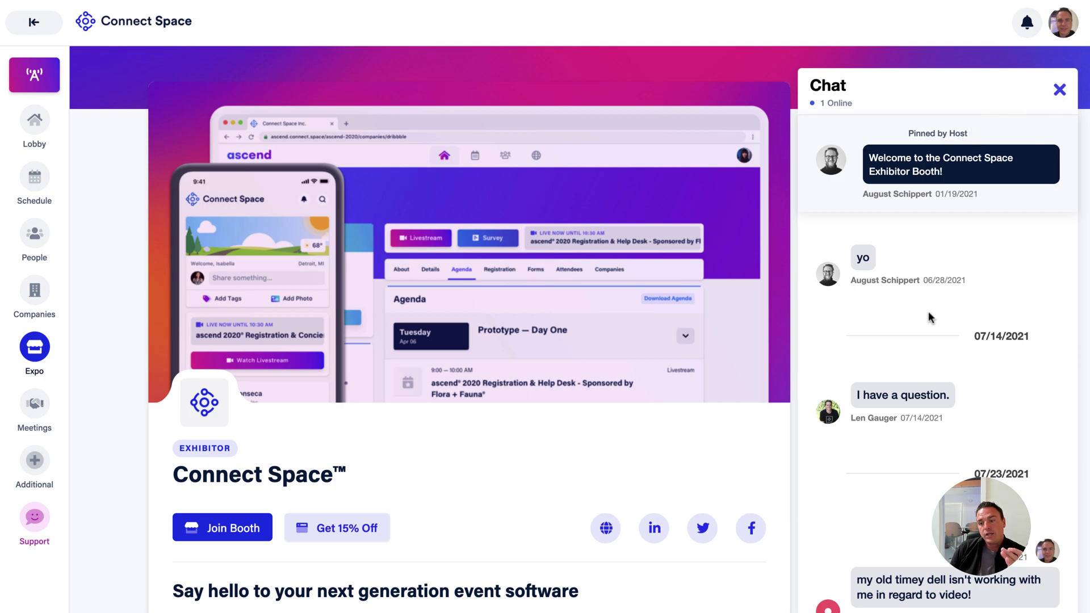
left_click(1059, 91)
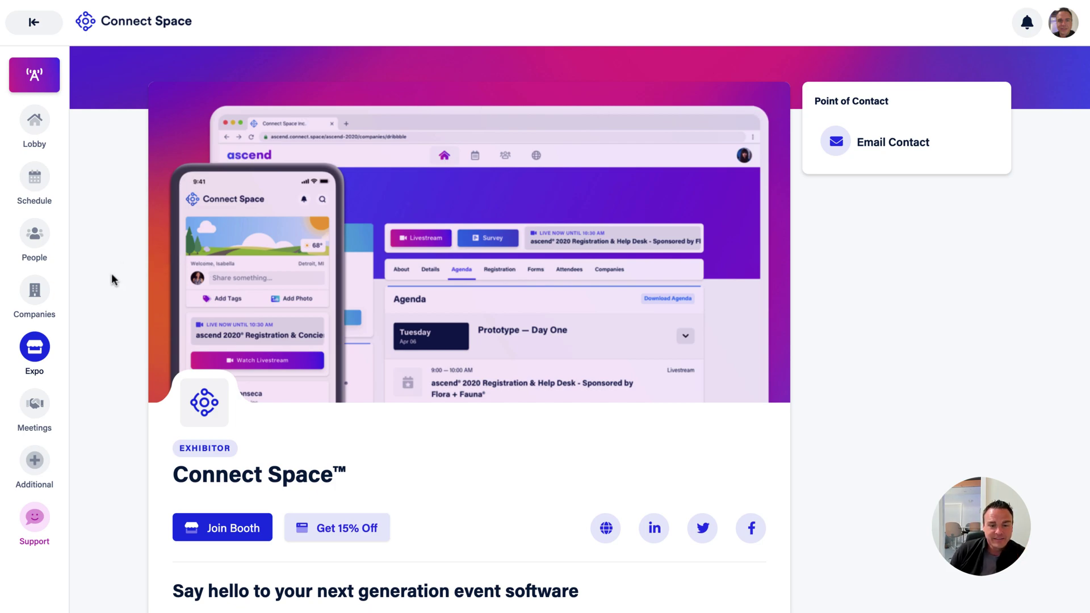
left_click(67, 363)
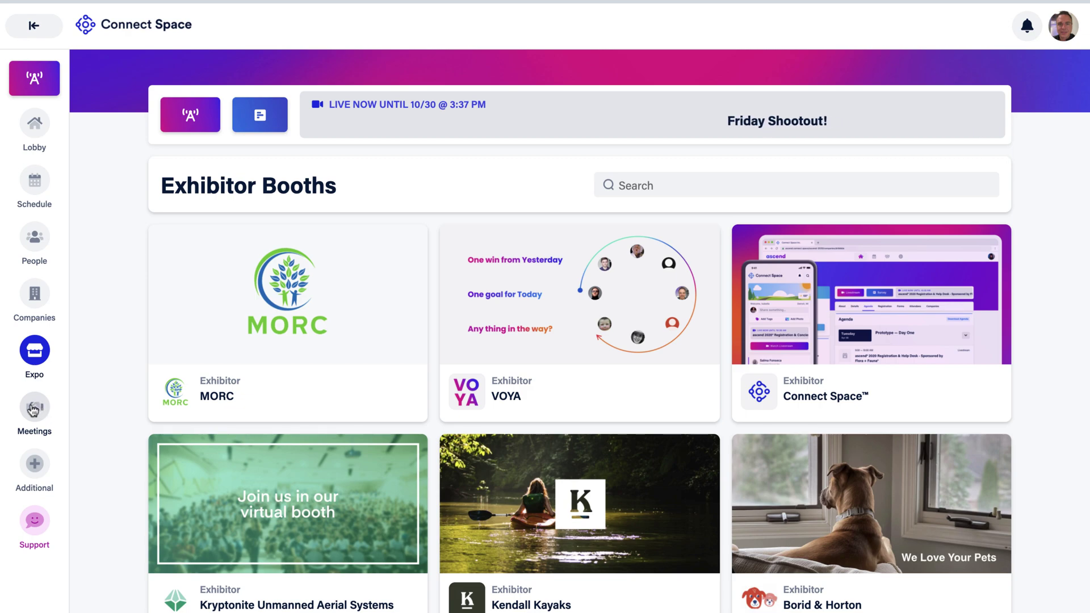
Step: Browse the scheduled meetings and check the meeting acceptance page, returning to the meetings list
left_click(33, 409)
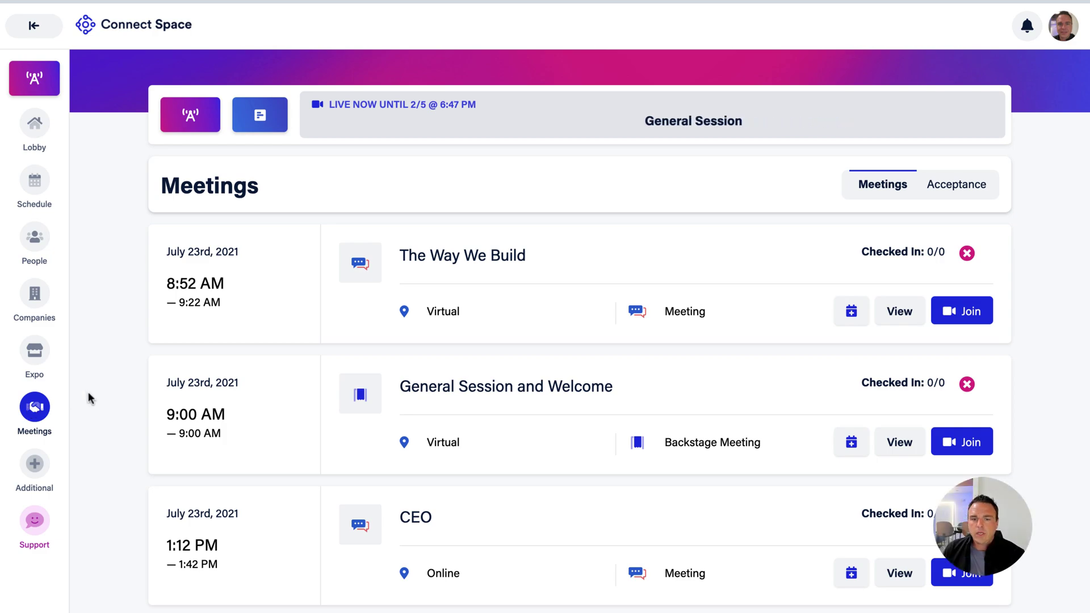
scroll(514, 327, "down", 1)
scroll(514, 326, "down", 1)
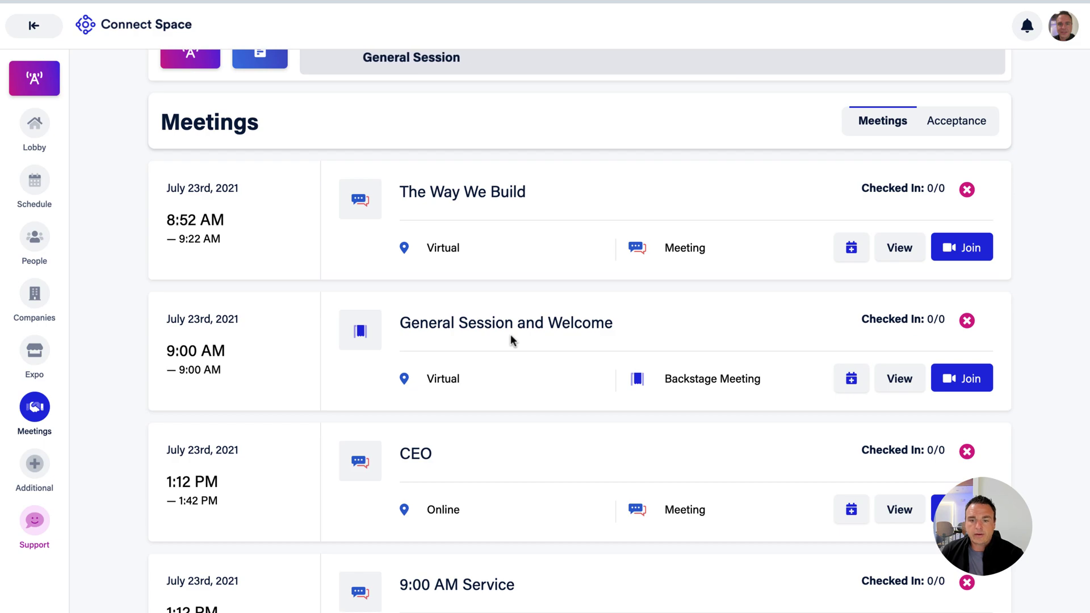
left_click(954, 118)
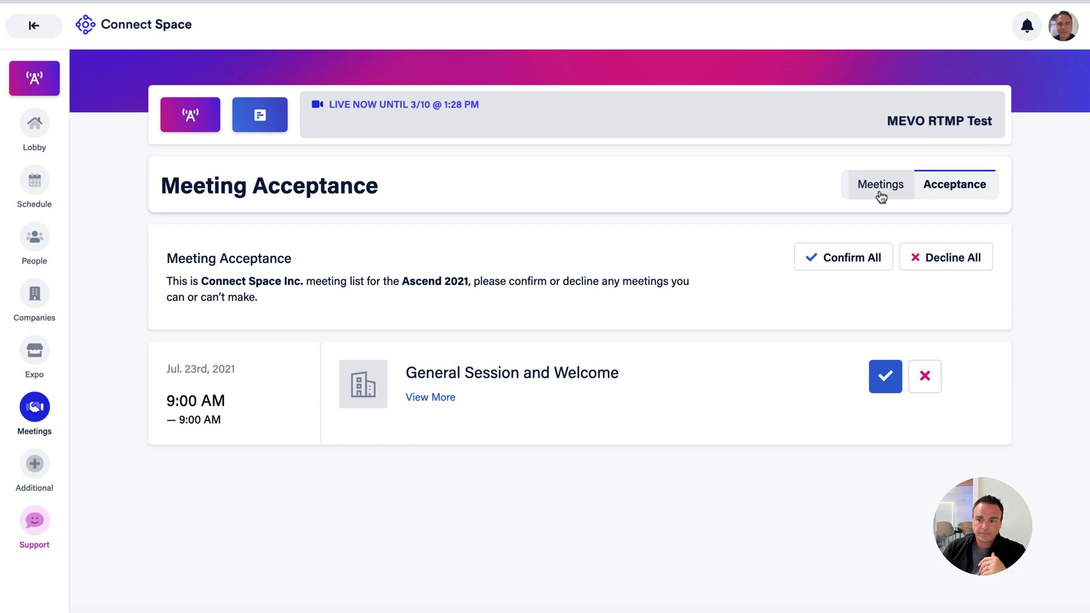
left_click(880, 185)
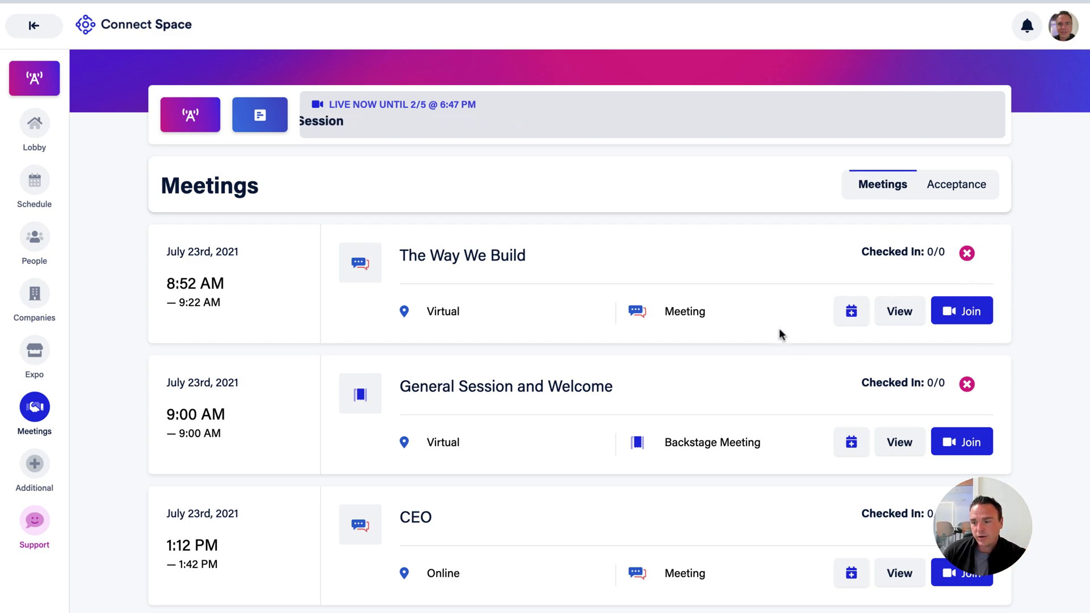
Step: Send an instant request to the pending participant of The Way We Build meeting and join the meeting
left_click(901, 312)
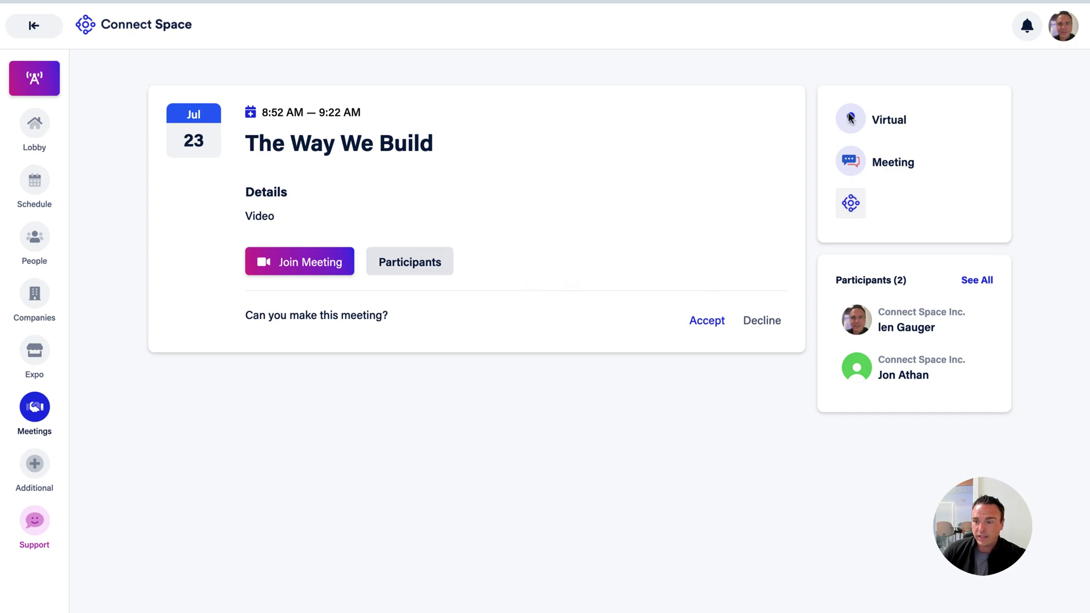
left_click(975, 282)
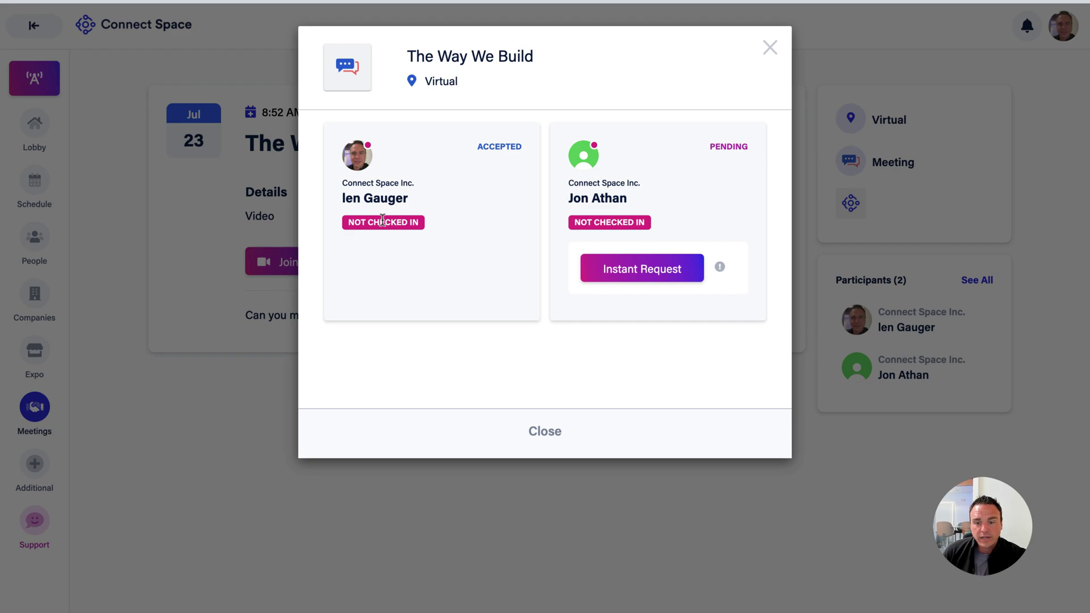
left_click(621, 277)
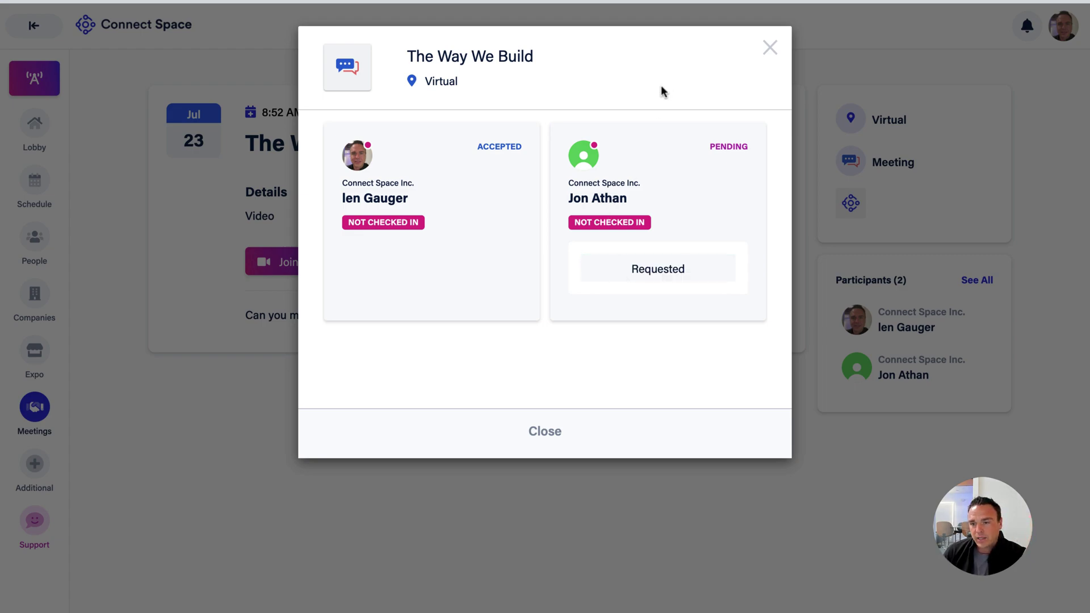
left_click(769, 48)
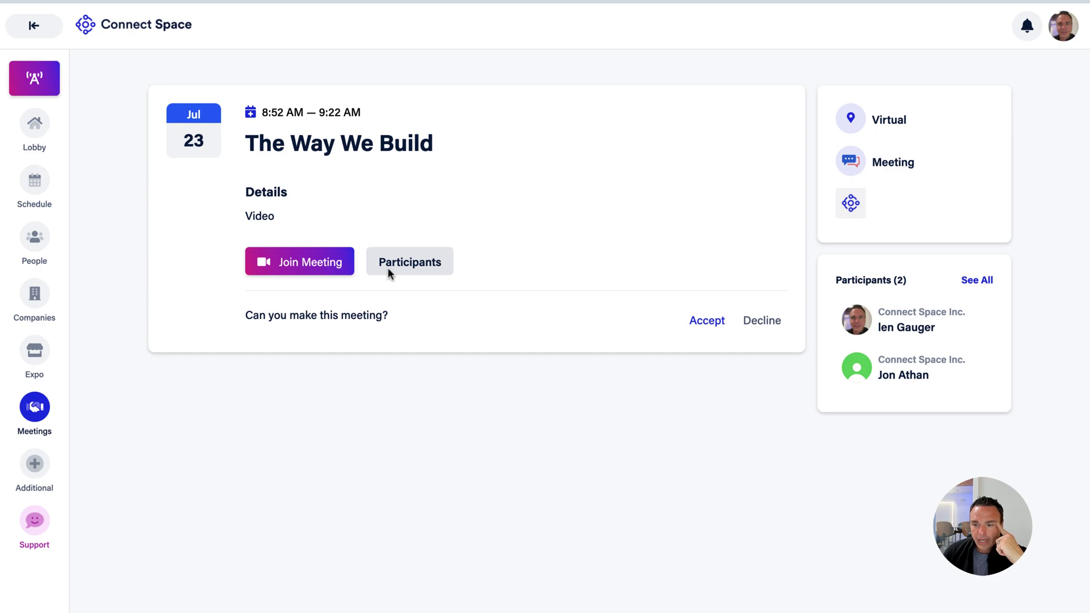
left_click(288, 265)
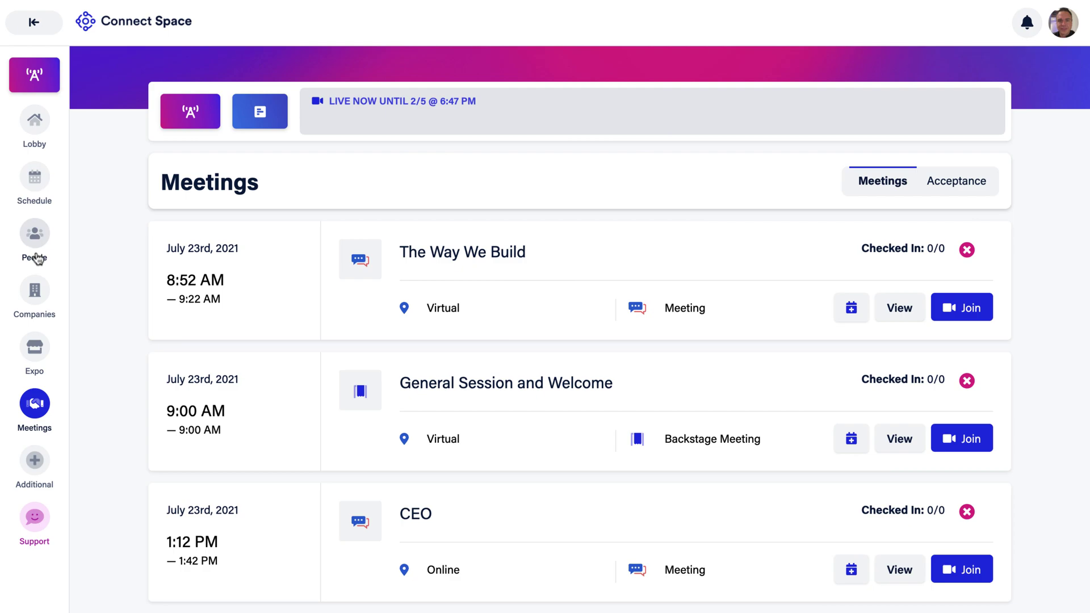
Step: Open the event's additional Photo Booth page and view the embedded Snapbar booth
left_click(44, 466)
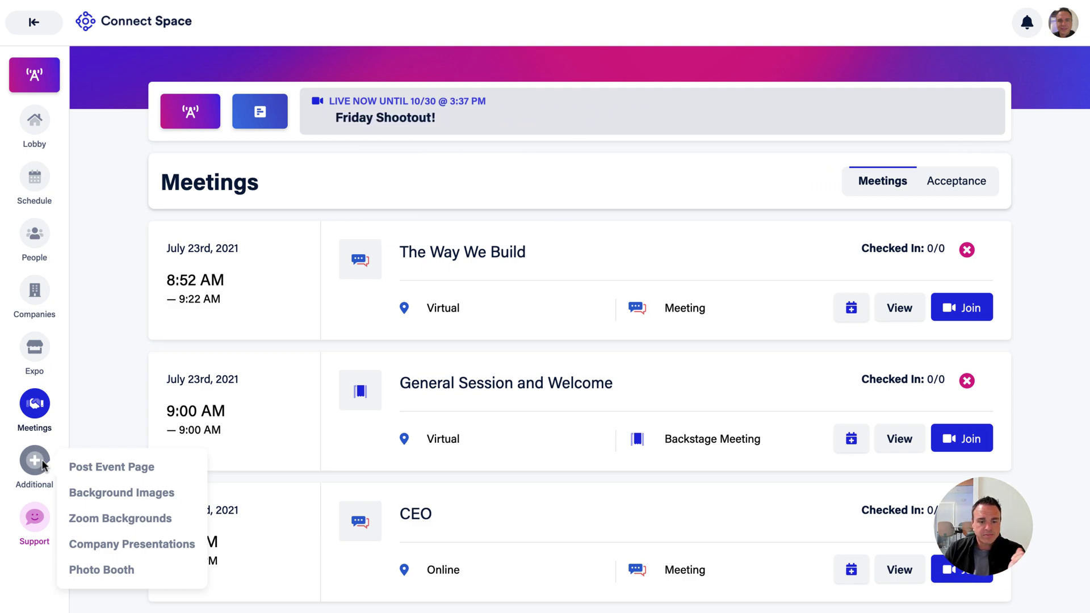
left_click(107, 578)
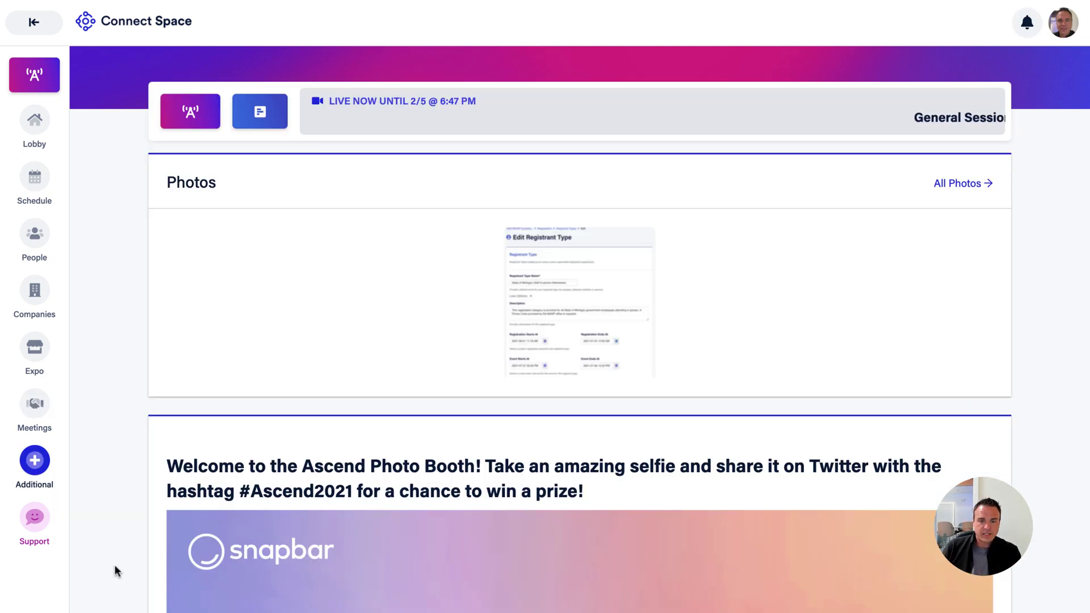
scroll(114, 564, "down", 7)
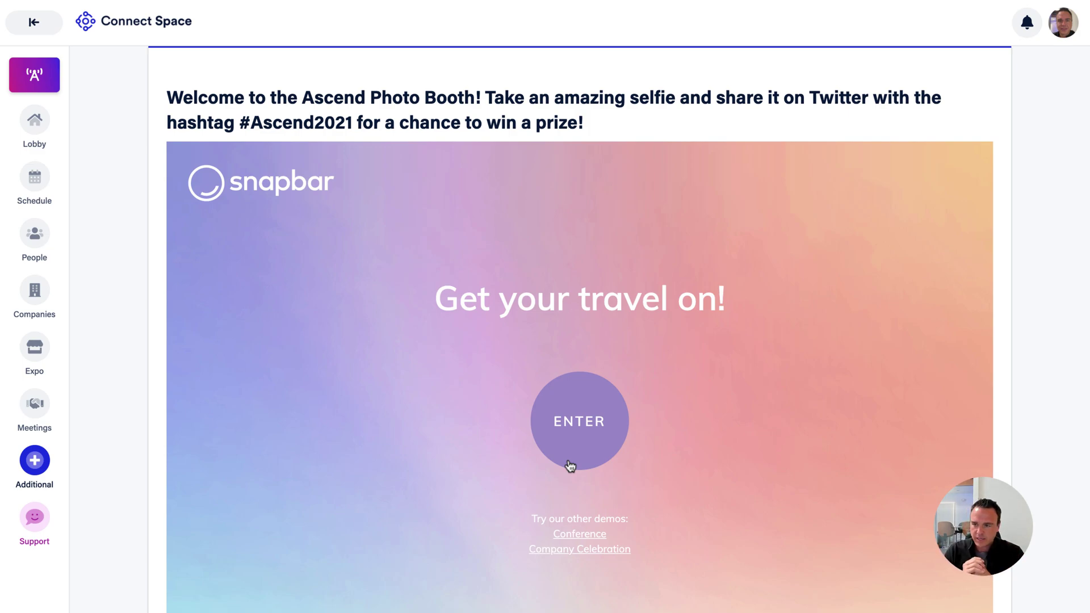
Step: View the support message form, close it without sending, and return to the event lobby
left_click(38, 529)
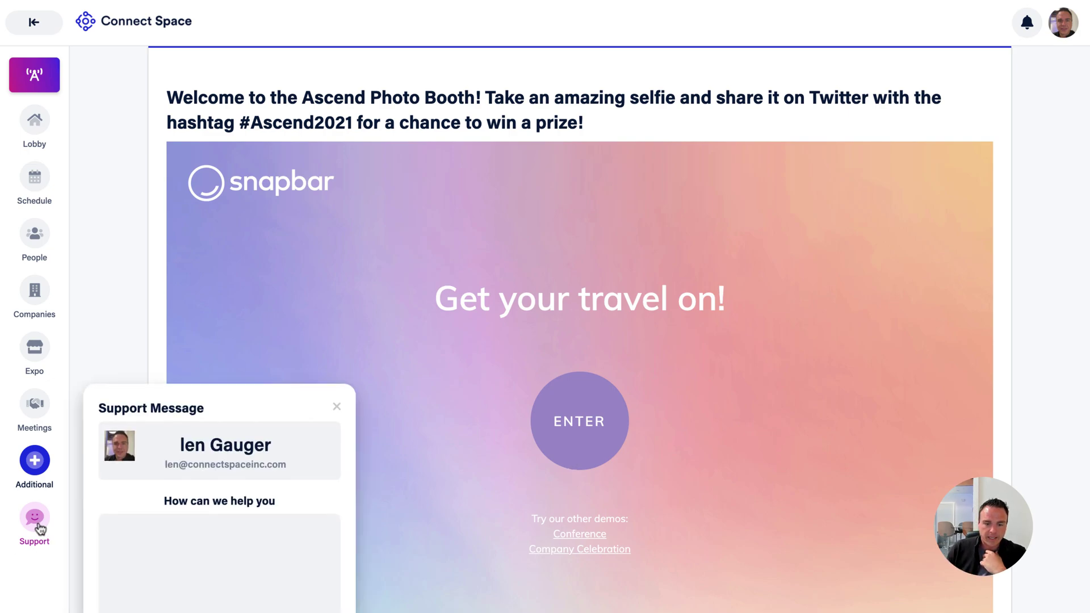
left_click(337, 409)
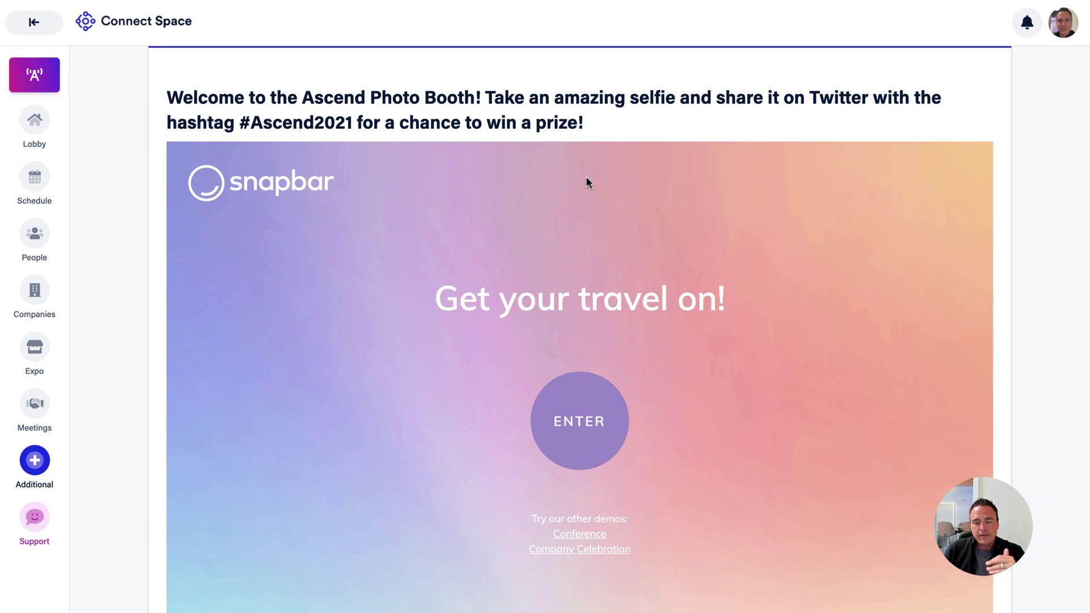
left_click(36, 125)
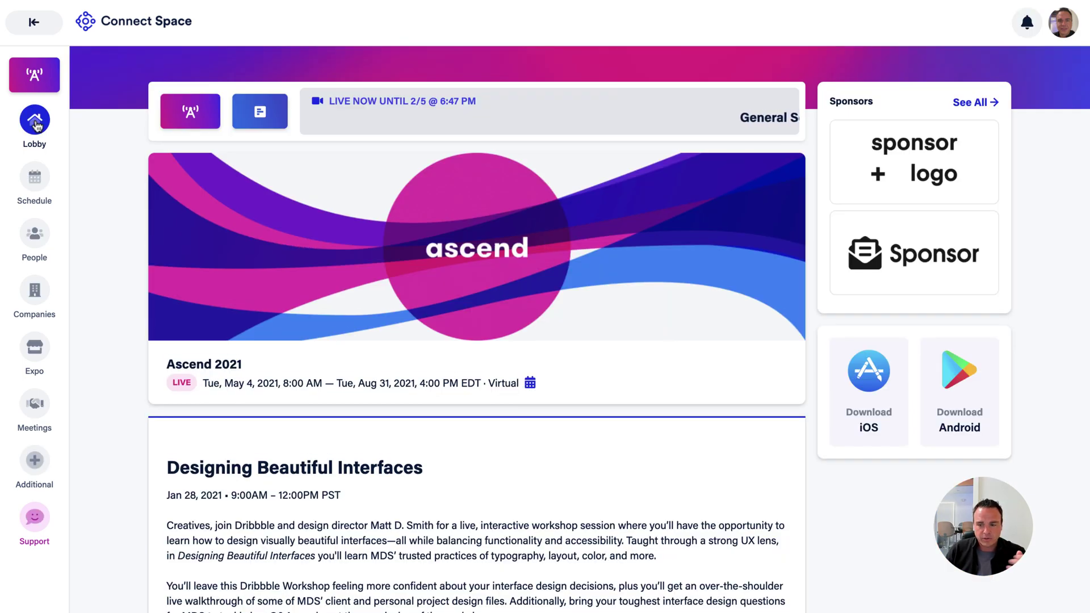